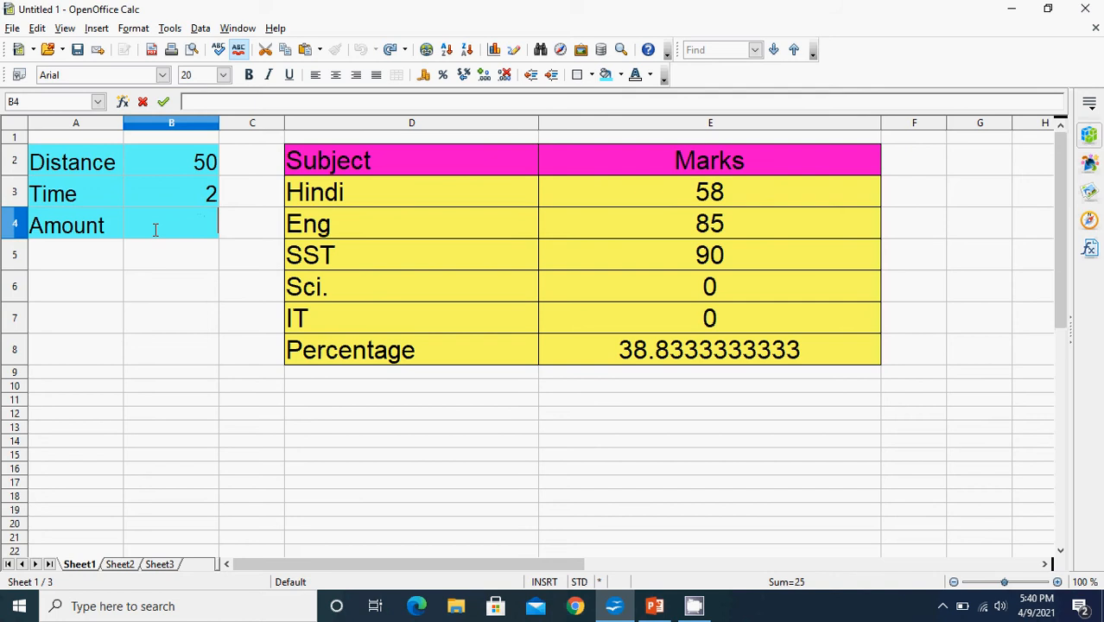
Enter the formula =B2/B3 in cell B4 to divide the distance by the time
{"action": "type", "text": "="}
{"action": "left_click", "coordinate": [190, 155]}
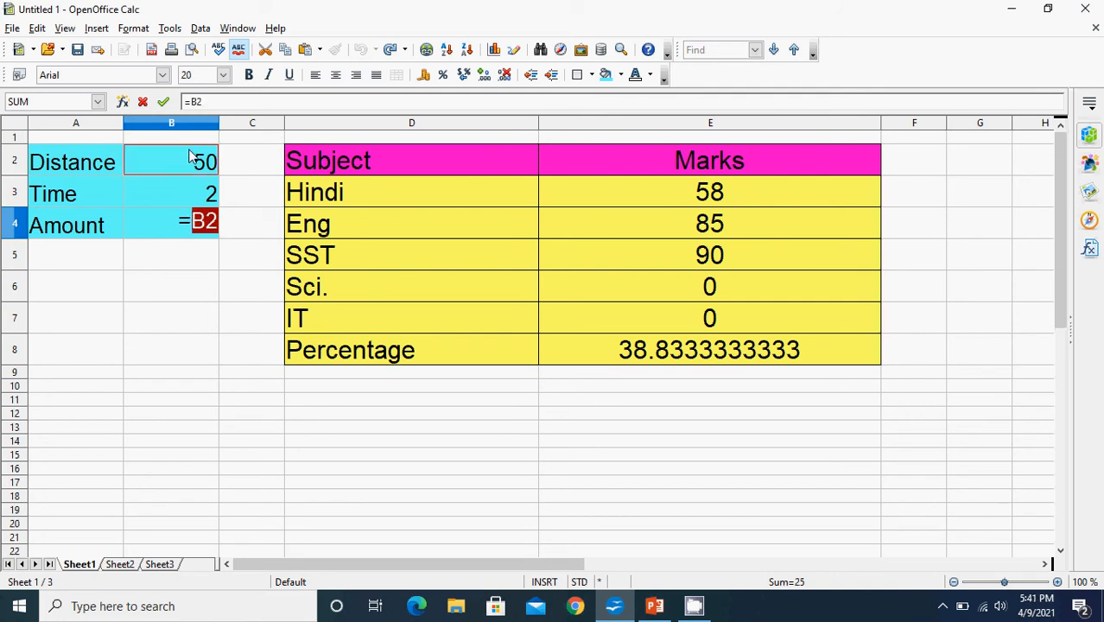
{"action": "type", "text": "/"}
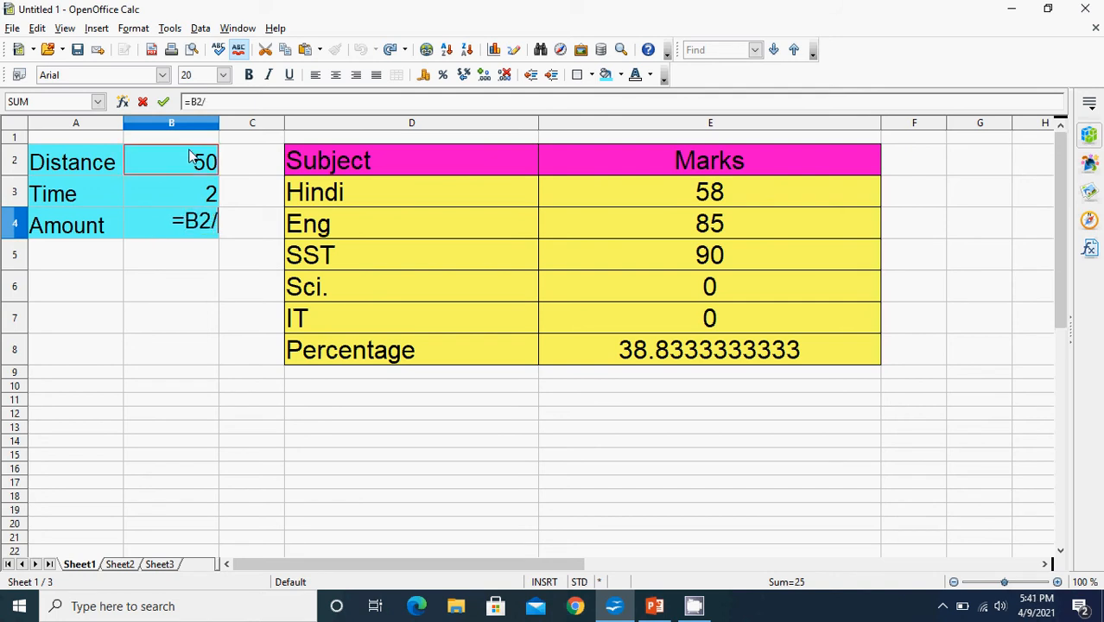
{"action": "left_click", "coordinate": [180, 195]}
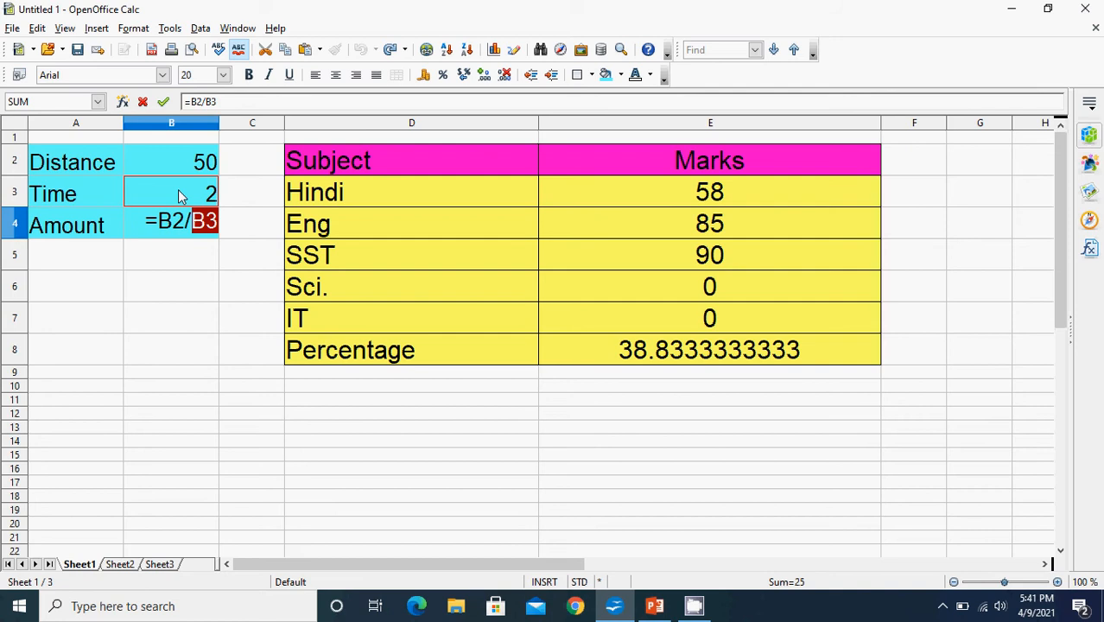
{"action": "key", "text": "Return"}
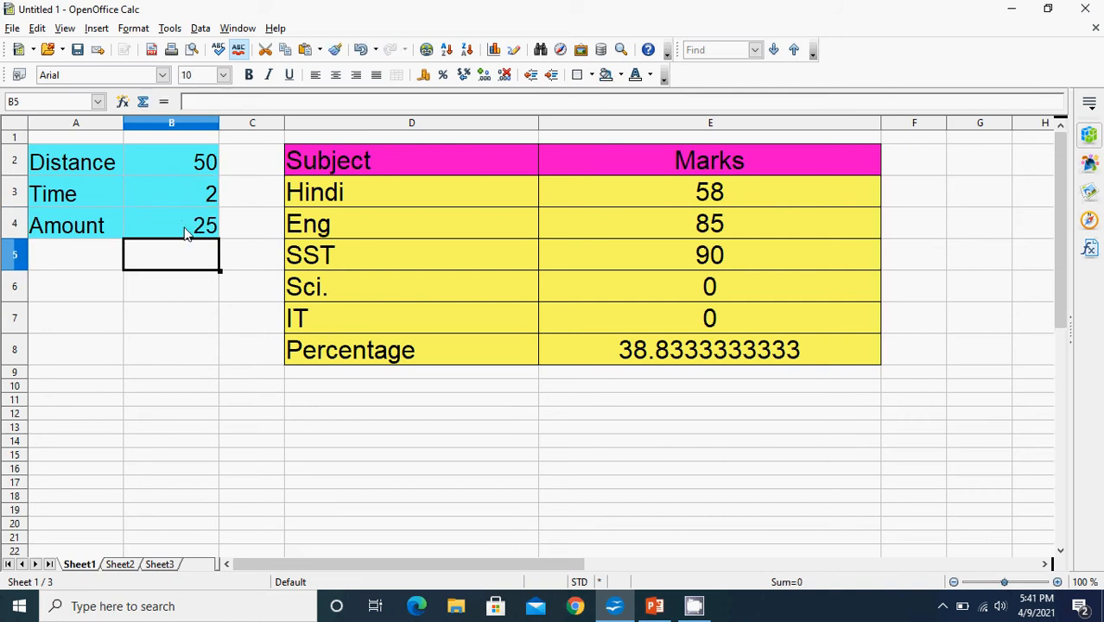
Run Goal Seek on formula cell B4 with target value 30 and variable cell B2, and insert the result
{"action": "left_click", "coordinate": [199, 225]}
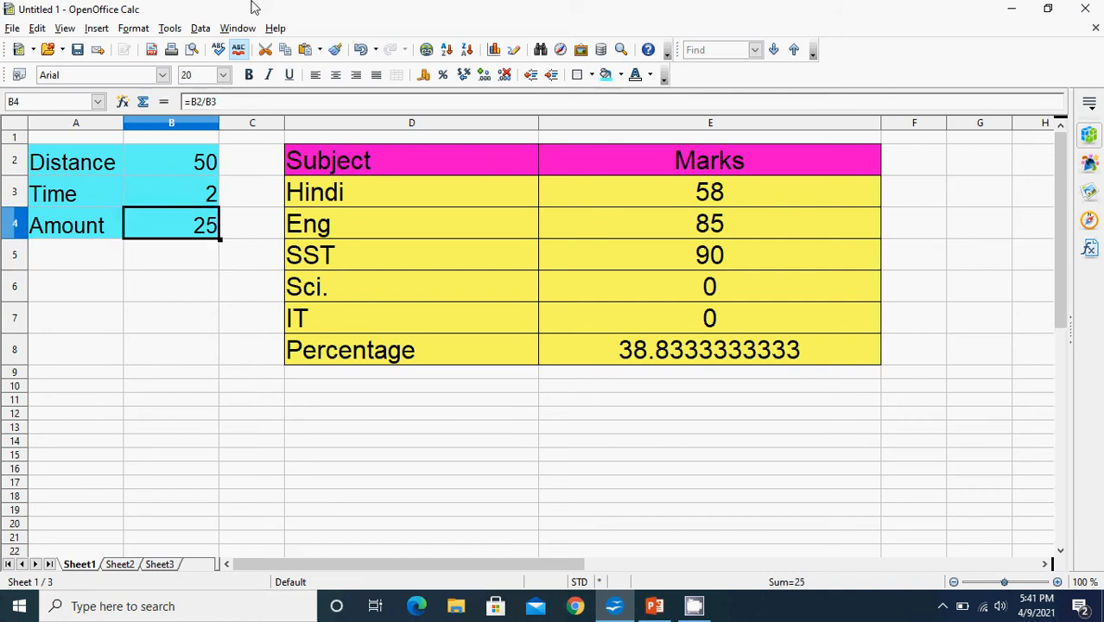
{"action": "left_click", "coordinate": [178, 31]}
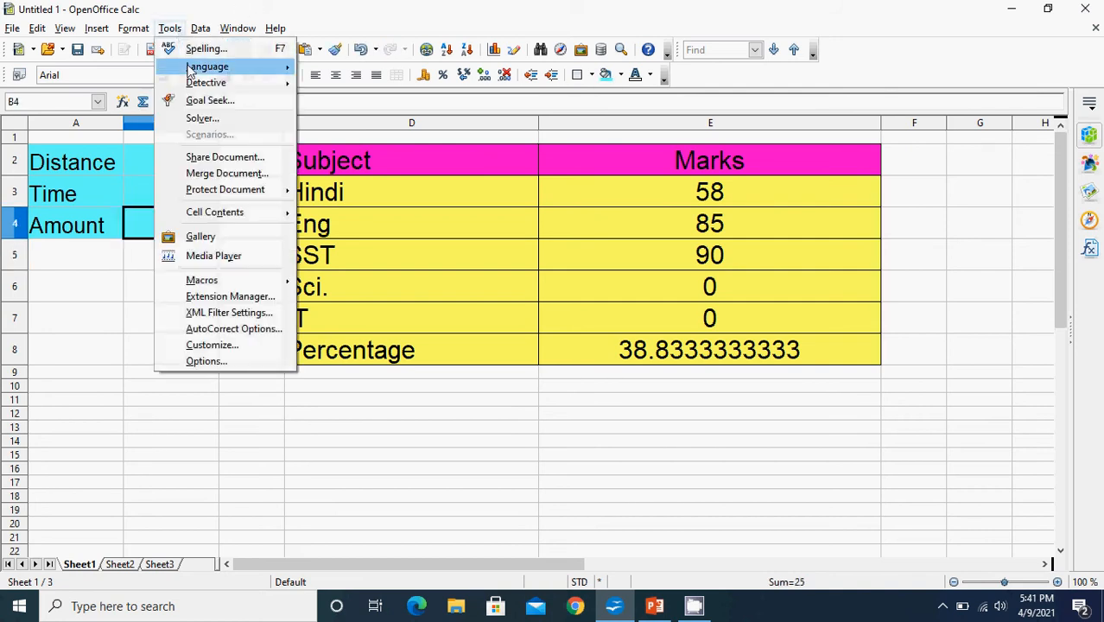
{"action": "left_click", "coordinate": [199, 100]}
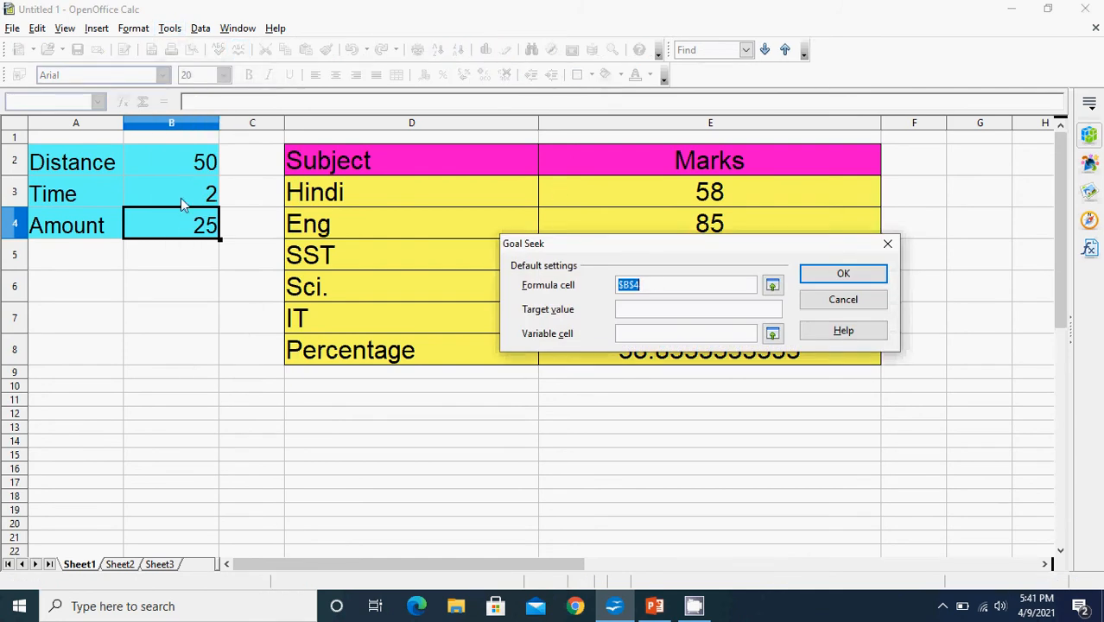
{"action": "left_click", "coordinate": [682, 311]}
{"action": "left_click", "coordinate": [174, 163]}
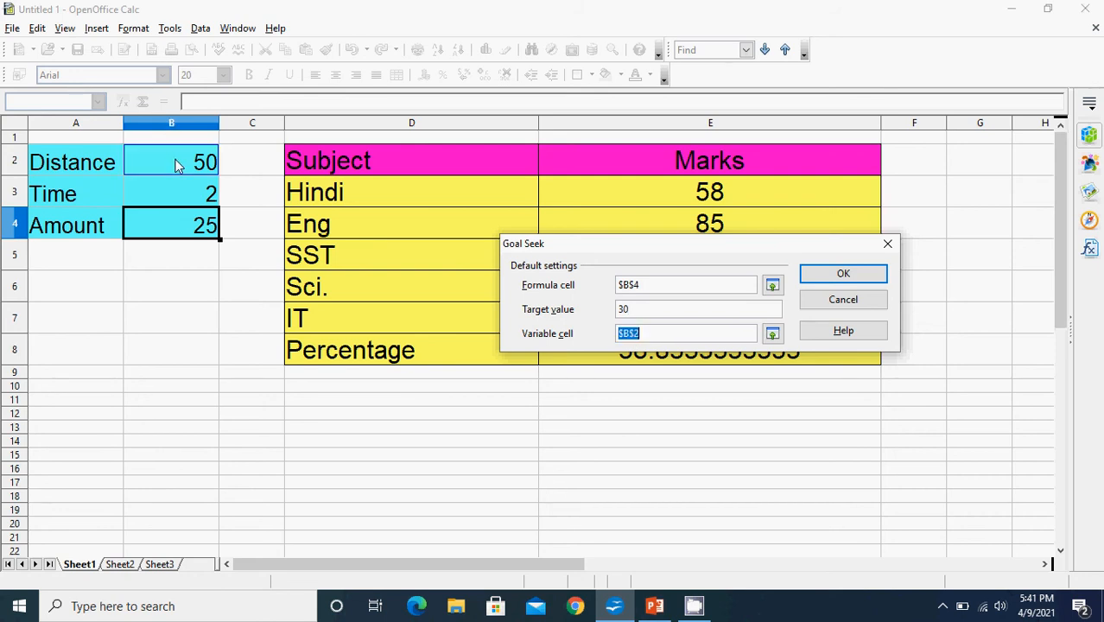
{"action": "left_click", "coordinate": [828, 278]}
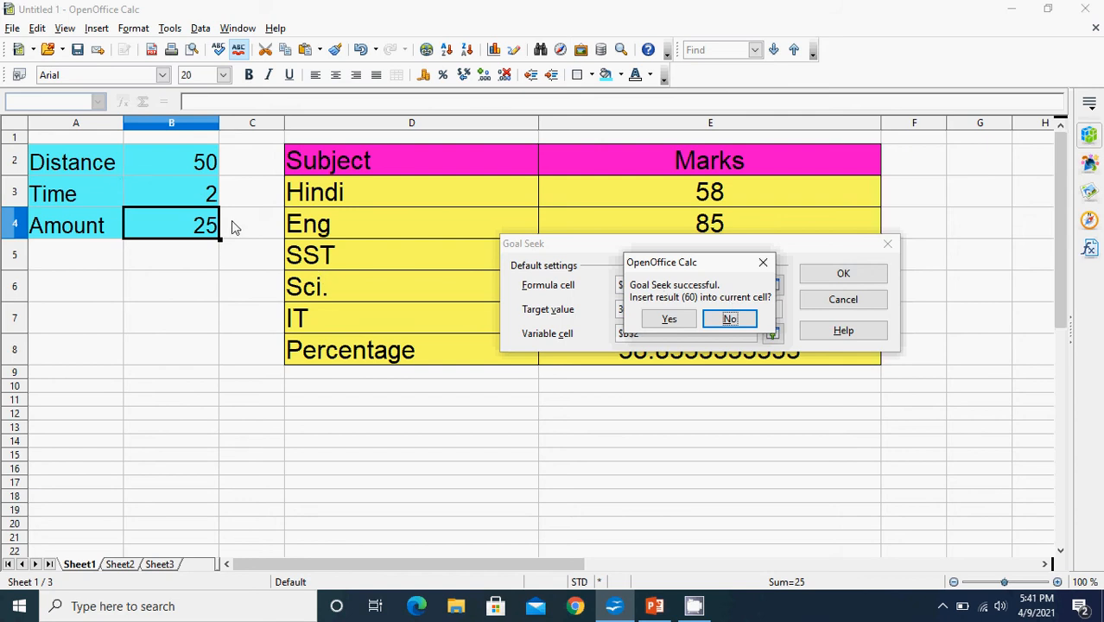
{"action": "left_click", "coordinate": [671, 319]}
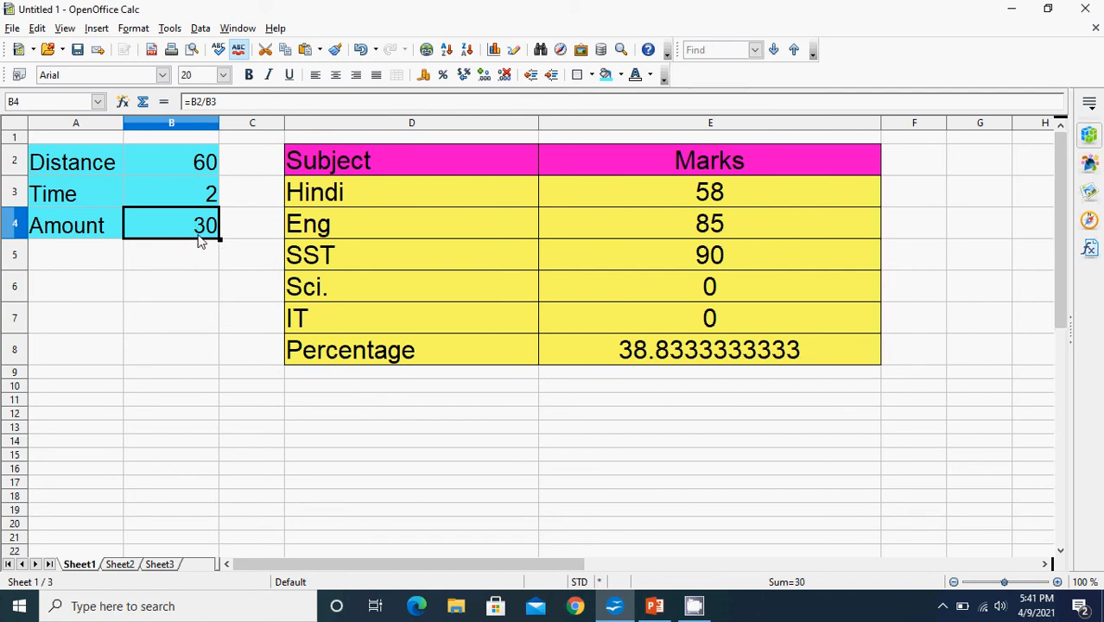
Replace the label in cell A4 with Speed
{"action": "left_click", "coordinate": [103, 226]}
{"action": "type", "text": "Sp"}
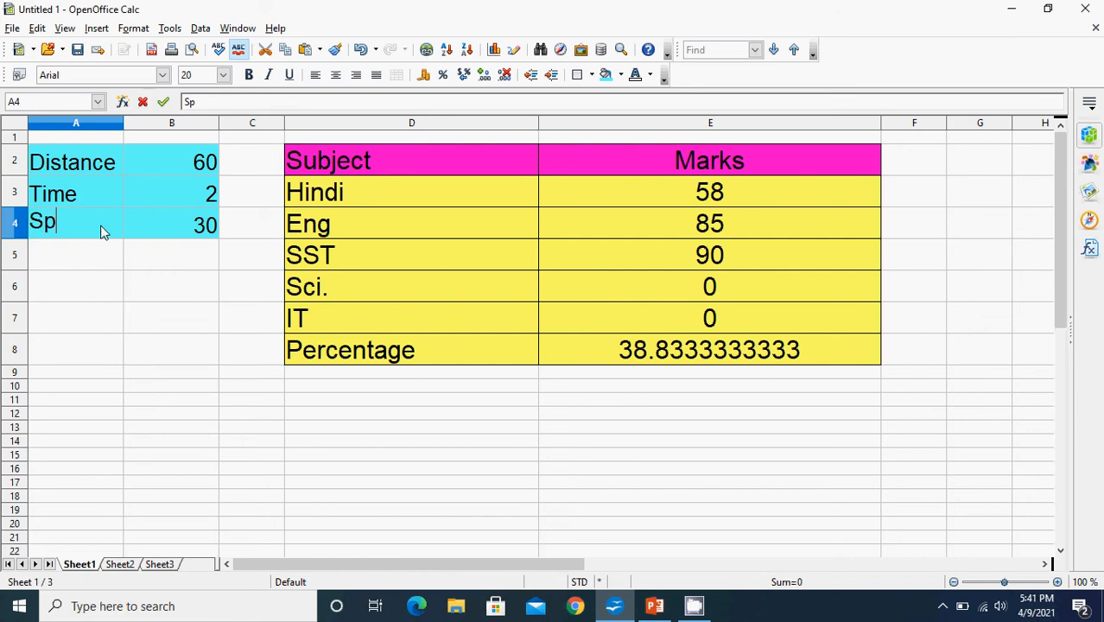
{"action": "type", "text": "eed"}
{"action": "key", "text": "Return"}
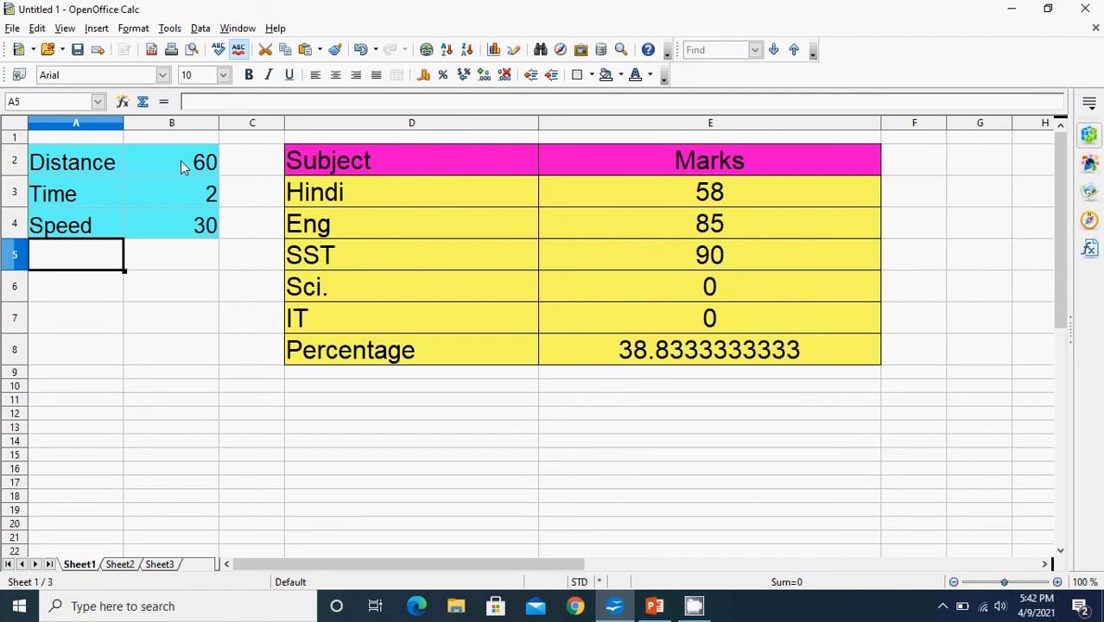
Run Goal Seek on the speed formula in B4 with target value 45 and variable cell B3, and insert the result
{"action": "left_click", "coordinate": [204, 199]}
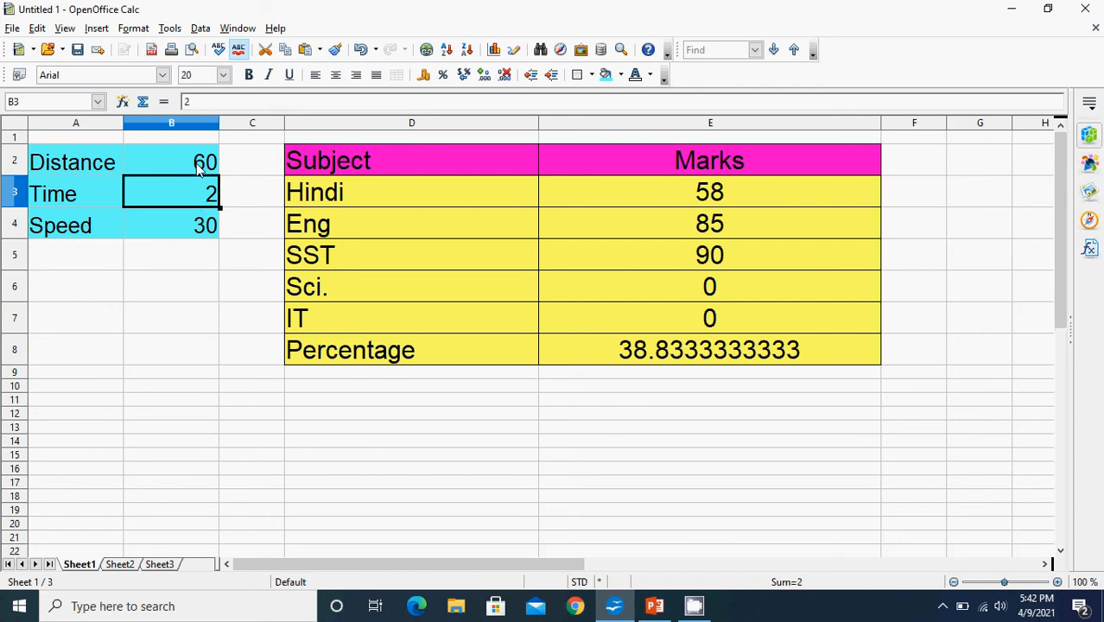
{"action": "left_click", "coordinate": [196, 228]}
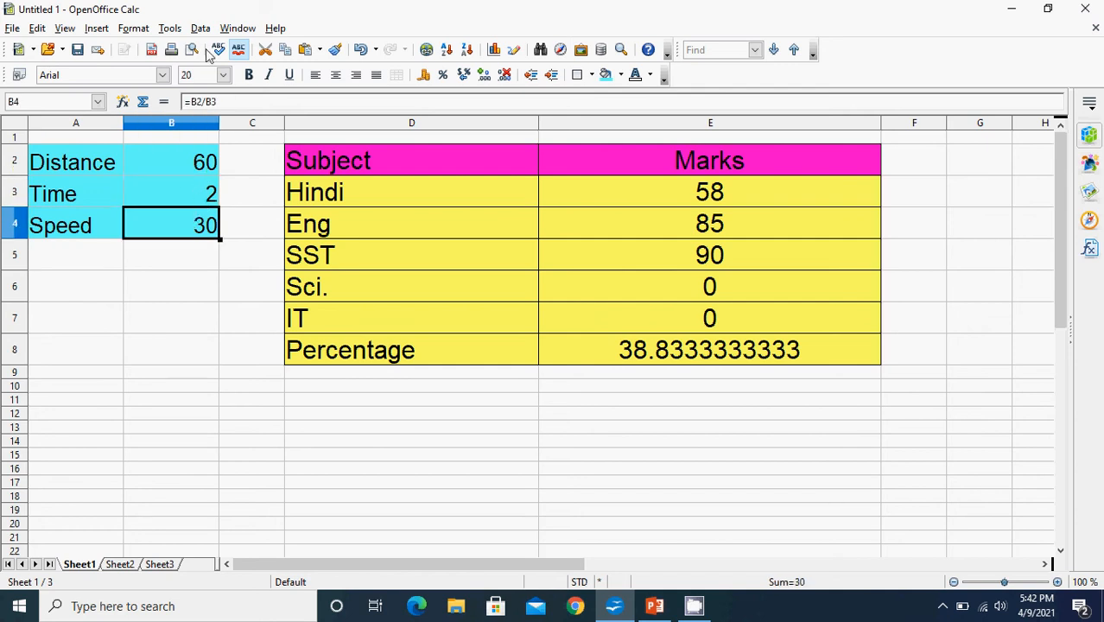
{"action": "left_click", "coordinate": [169, 28]}
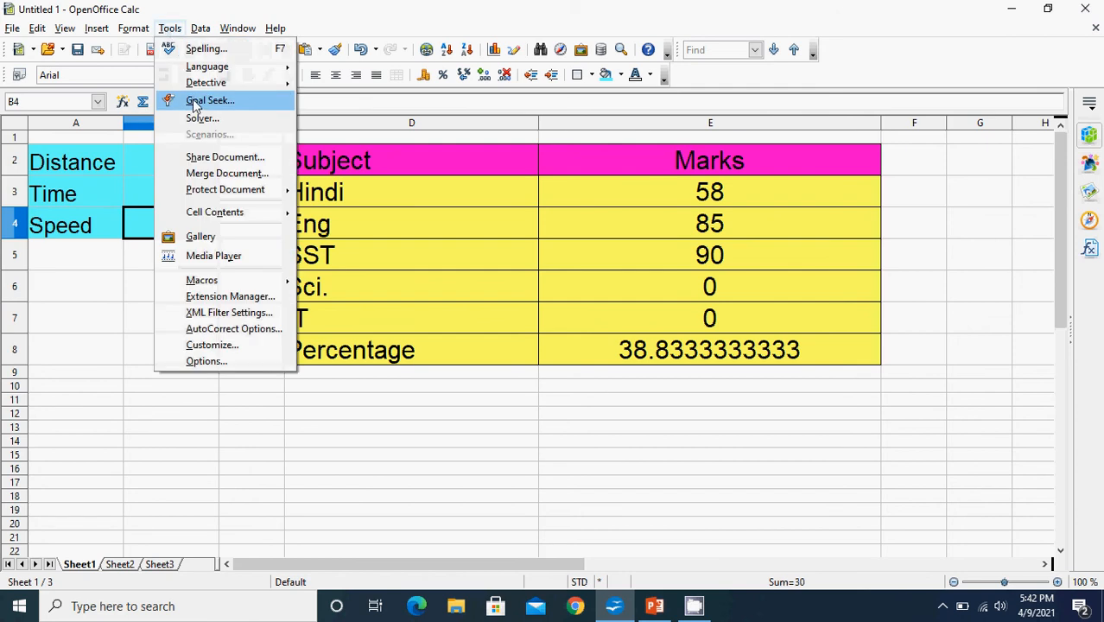
{"action": "left_click", "coordinate": [207, 101]}
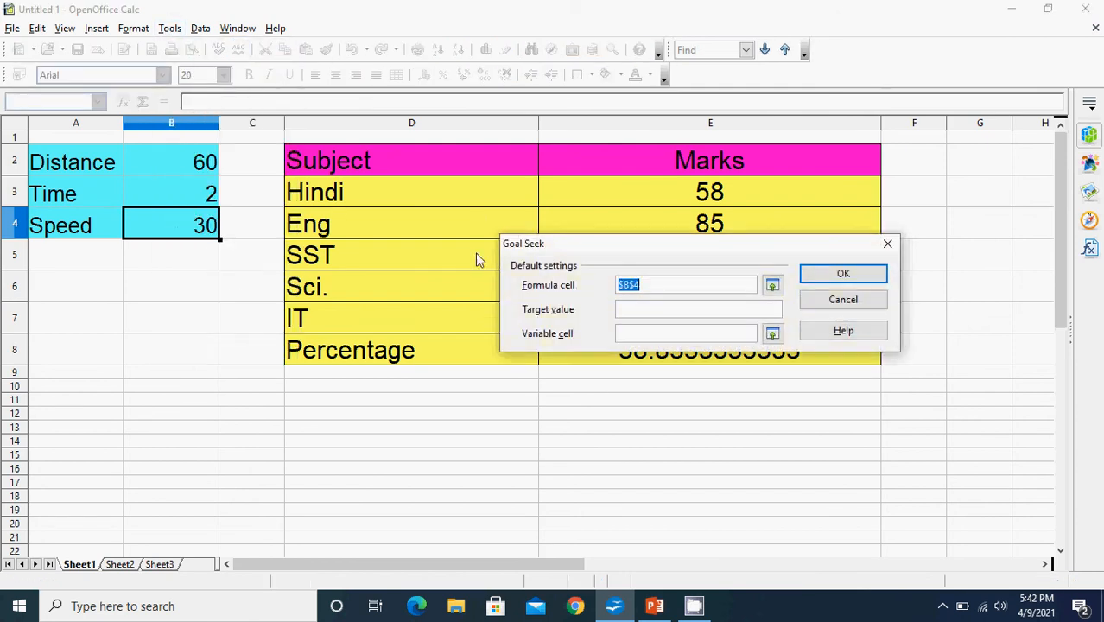
{"action": "left_click", "coordinate": [646, 311]}
{"action": "left_click", "coordinate": [159, 201]}
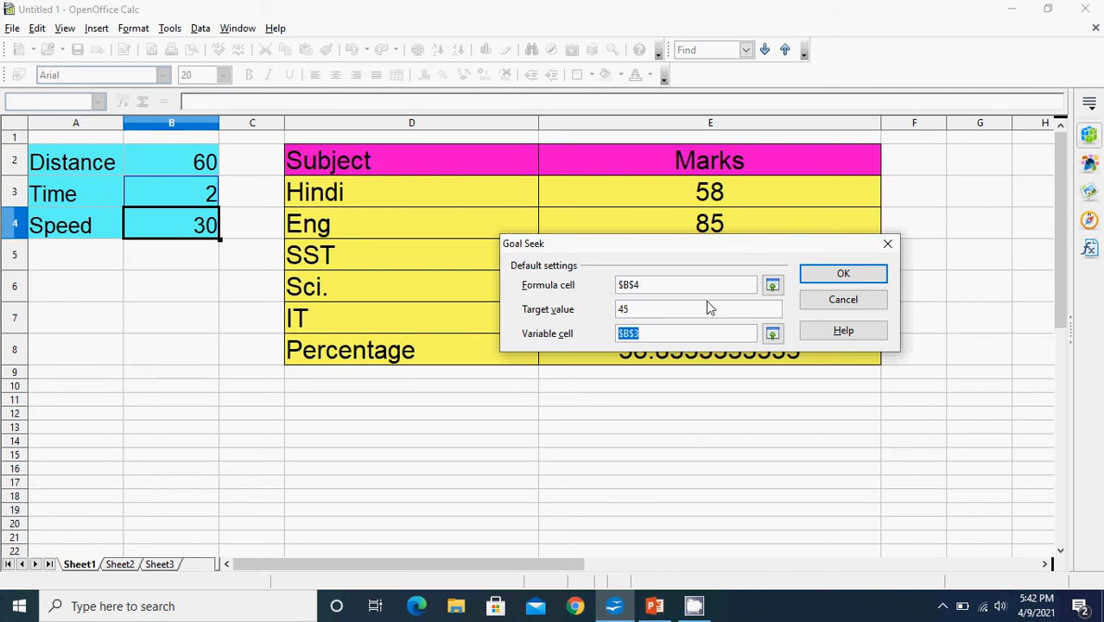
{"action": "left_click", "coordinate": [844, 275]}
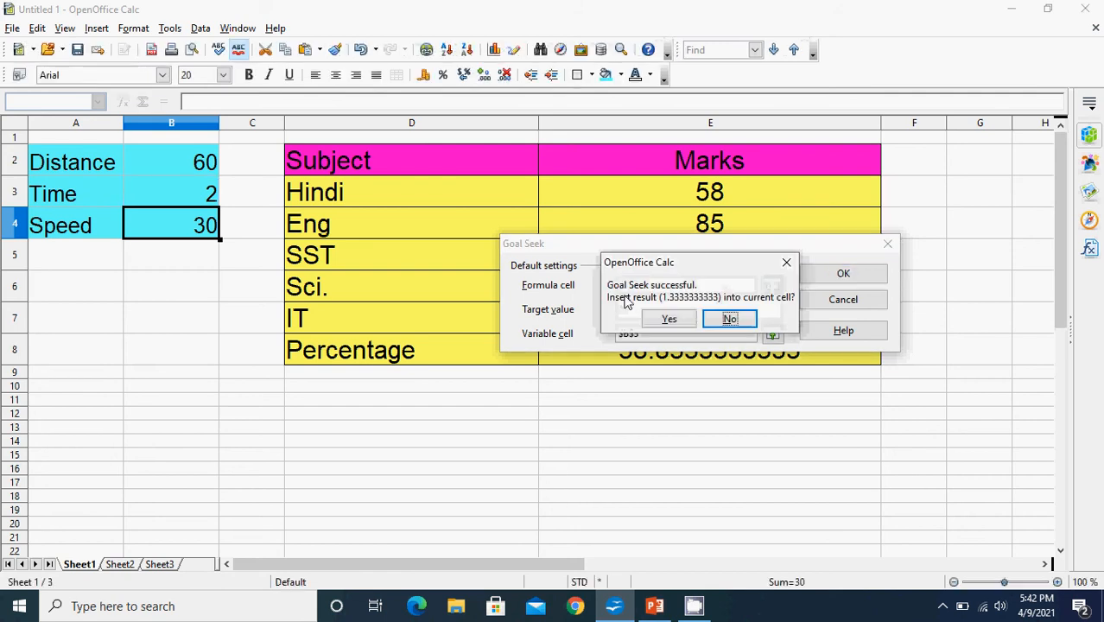
{"action": "left_click", "coordinate": [670, 320]}
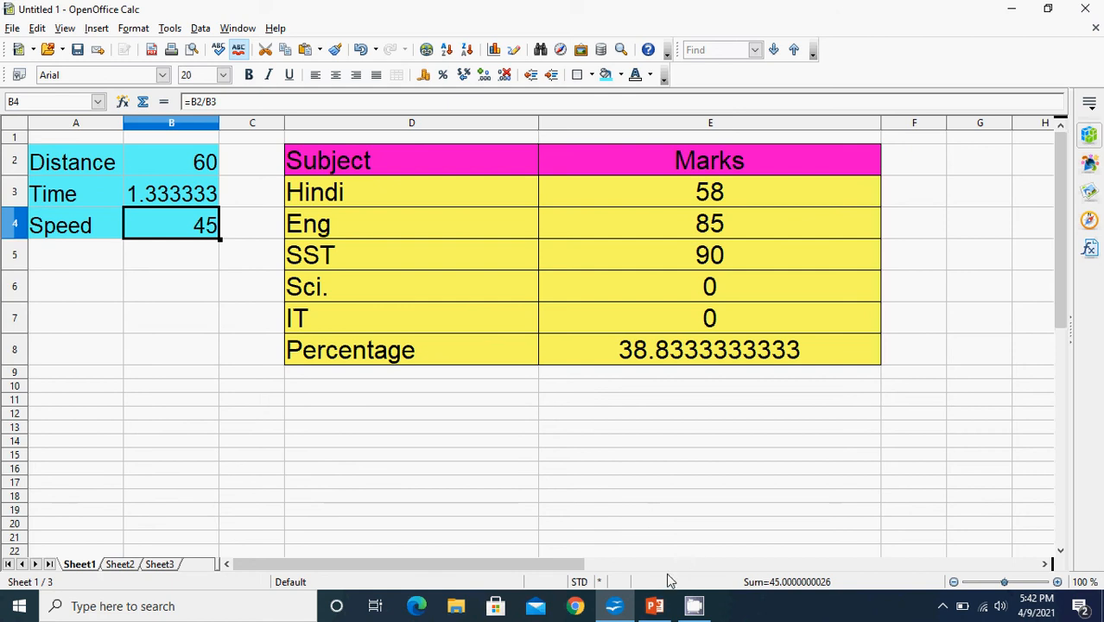
Switch to PowerPoint to view the Goal Seek and Solver slide as a slide show, and return to OpenOffice Calc
{"action": "left_click", "coordinate": [656, 608]}
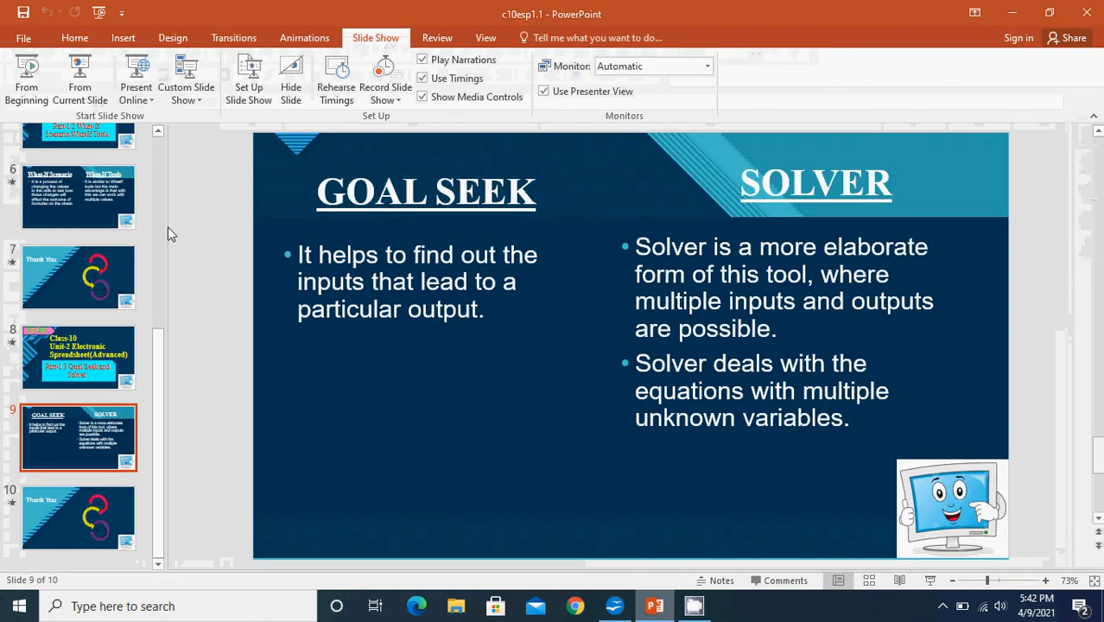
{"action": "left_click", "coordinate": [81, 78]}
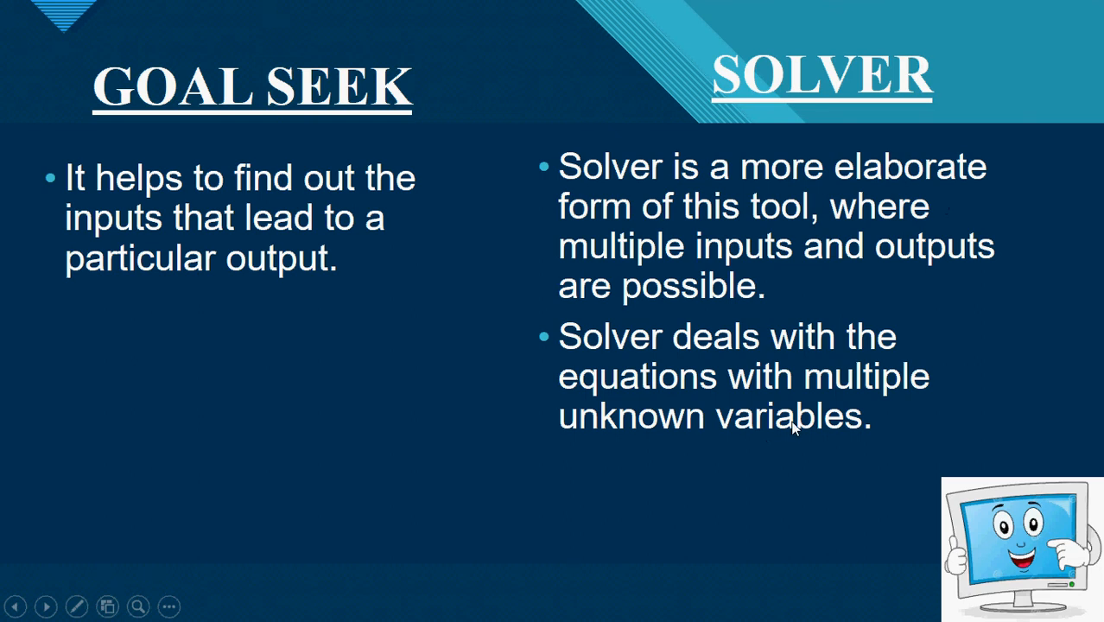
{"action": "key", "text": "Escape"}
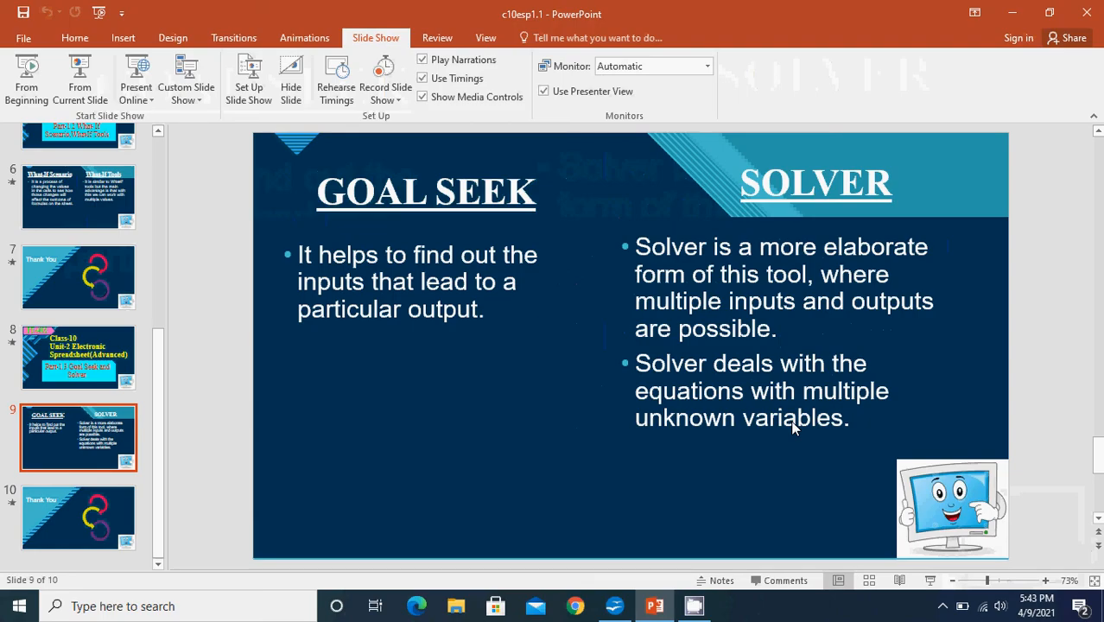
{"action": "left_click", "coordinate": [614, 607]}
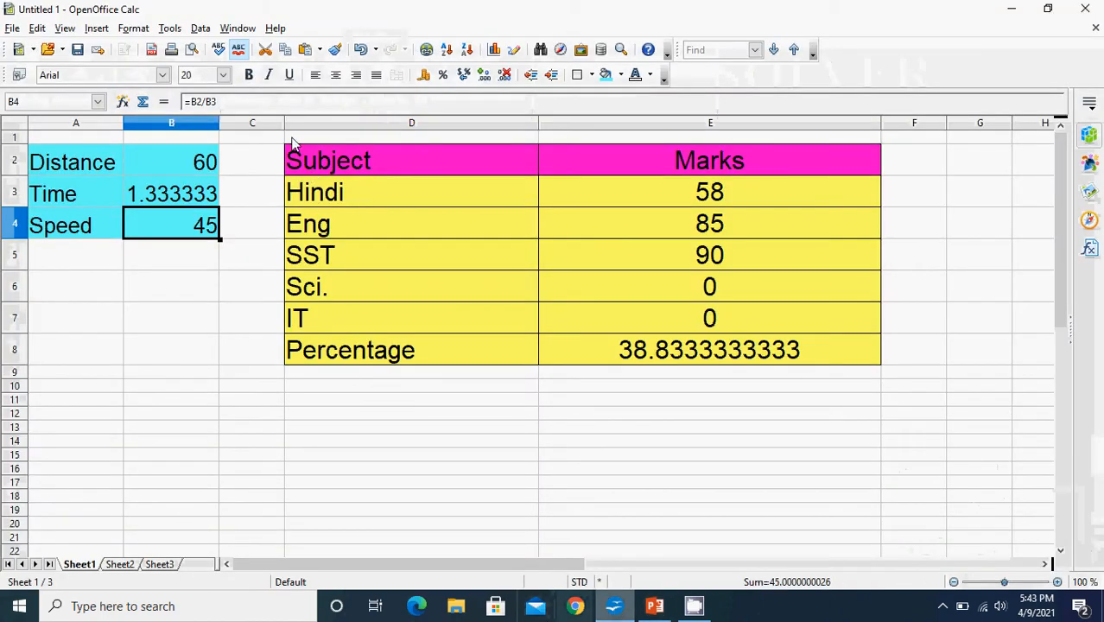
Clear the Sci. and IT marks in cells E6 and E7 with the Delete all option
{"action": "left_click", "coordinate": [367, 164]}
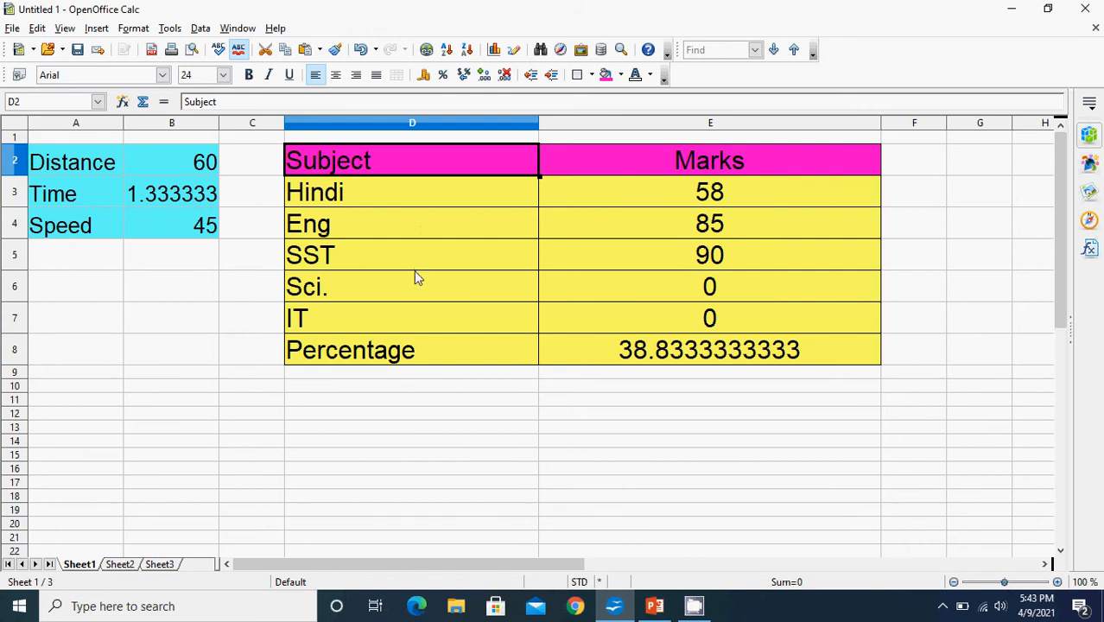
{"action": "left_click", "coordinate": [667, 289]}
{"action": "key", "text": "Delete"}
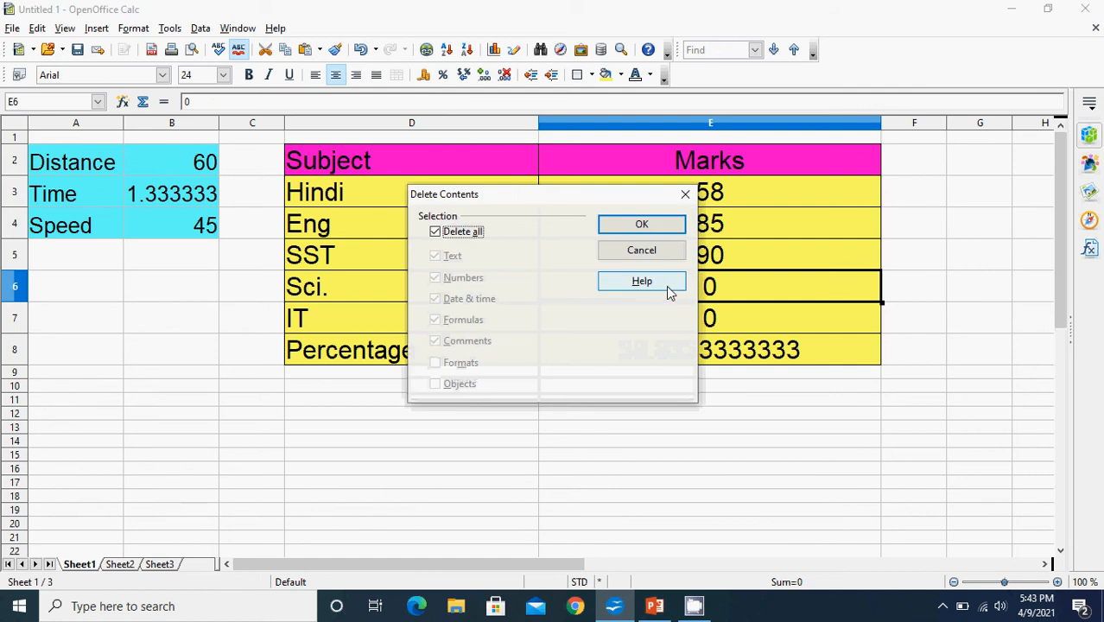
{"action": "left_click", "coordinate": [653, 223]}
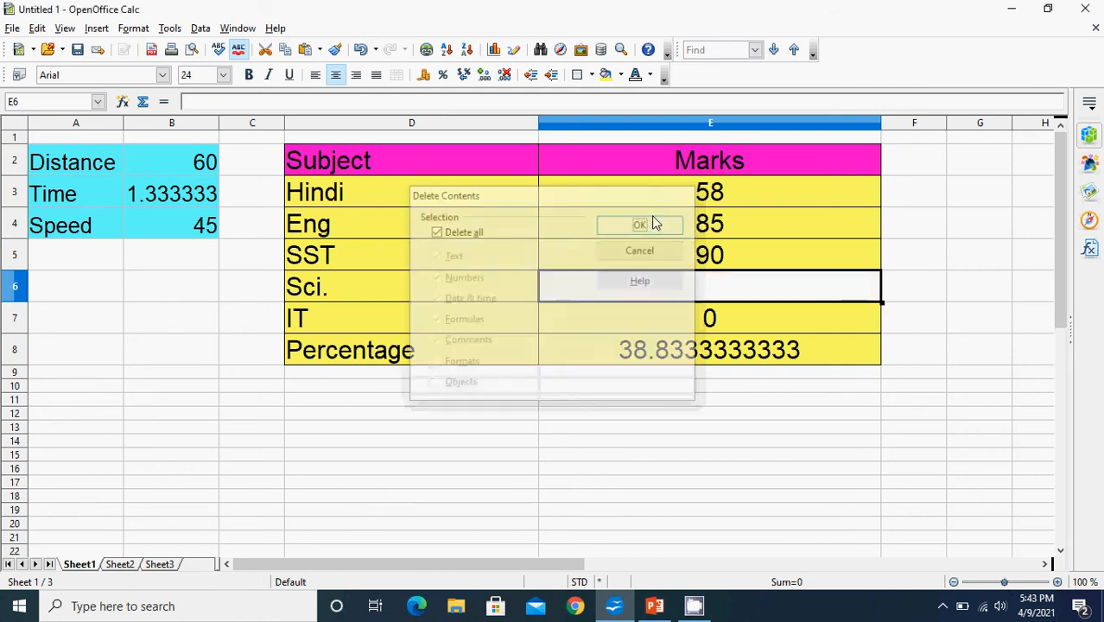
{"action": "left_click", "coordinate": [723, 322]}
{"action": "key", "text": "Delete"}
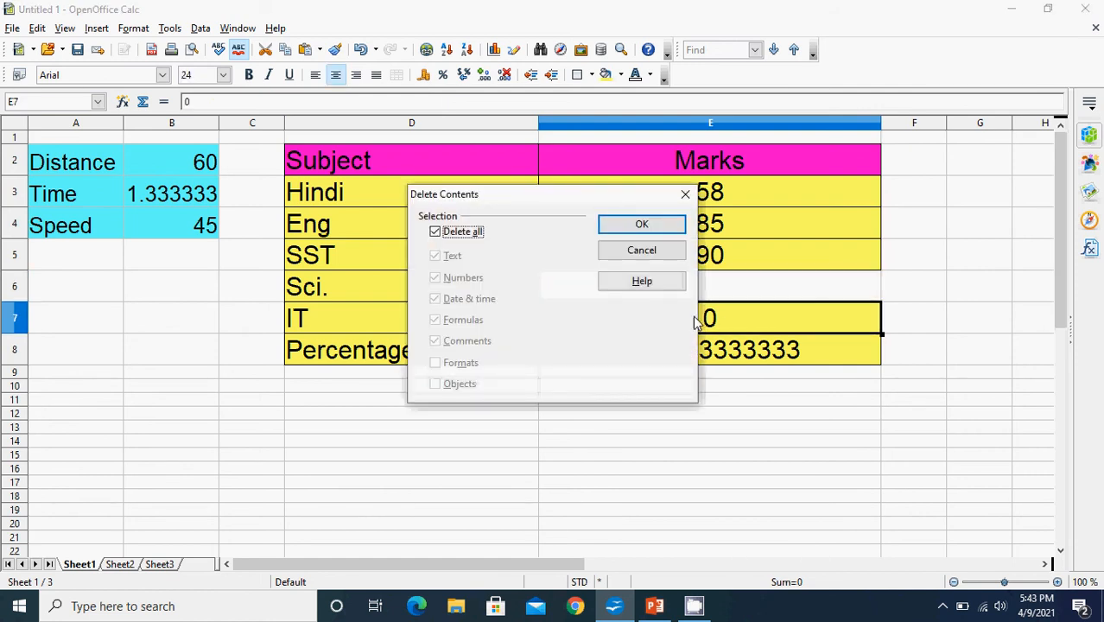
{"action": "left_click", "coordinate": [631, 225]}
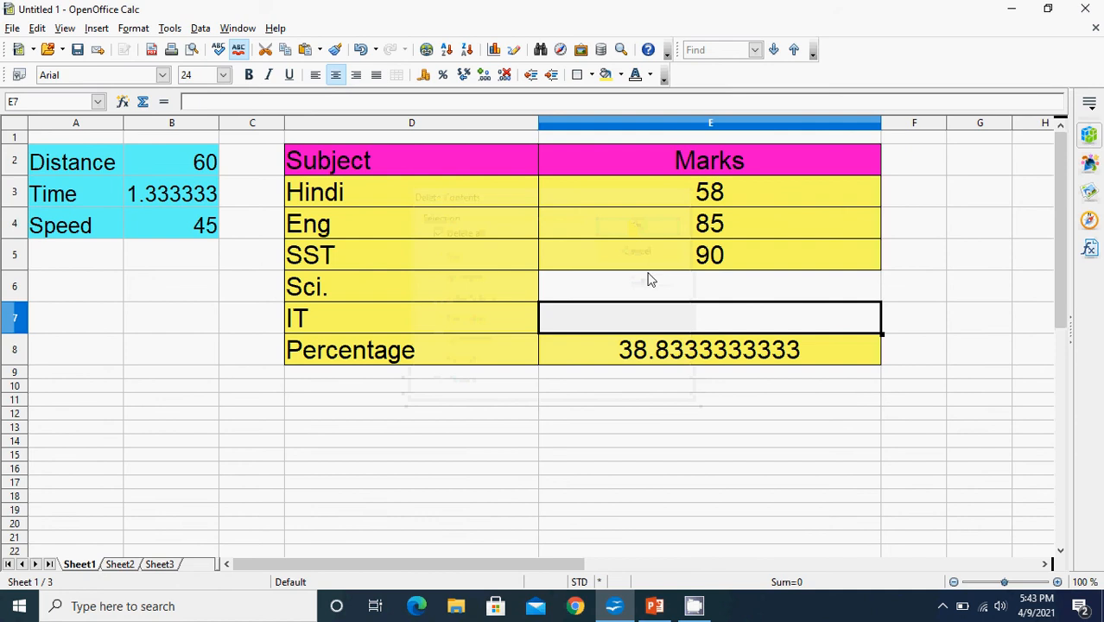
Examine the formula behind the Percentage value in cell E8
{"action": "left_click", "coordinate": [714, 349]}
{"action": "double_click", "coordinate": [645, 347]}
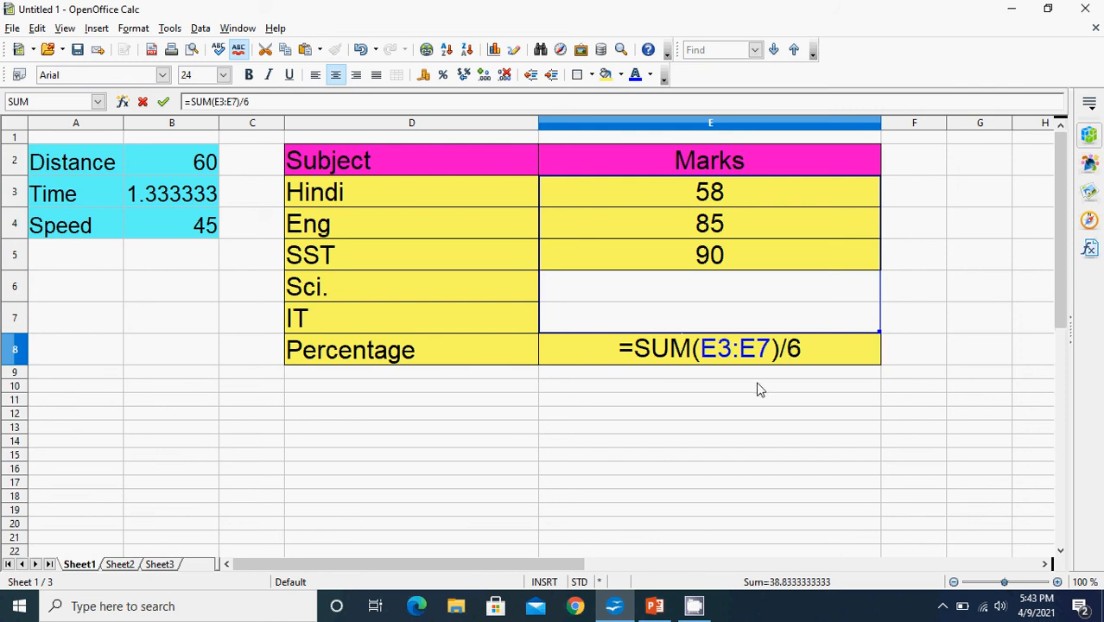
{"action": "key", "text": "Return"}
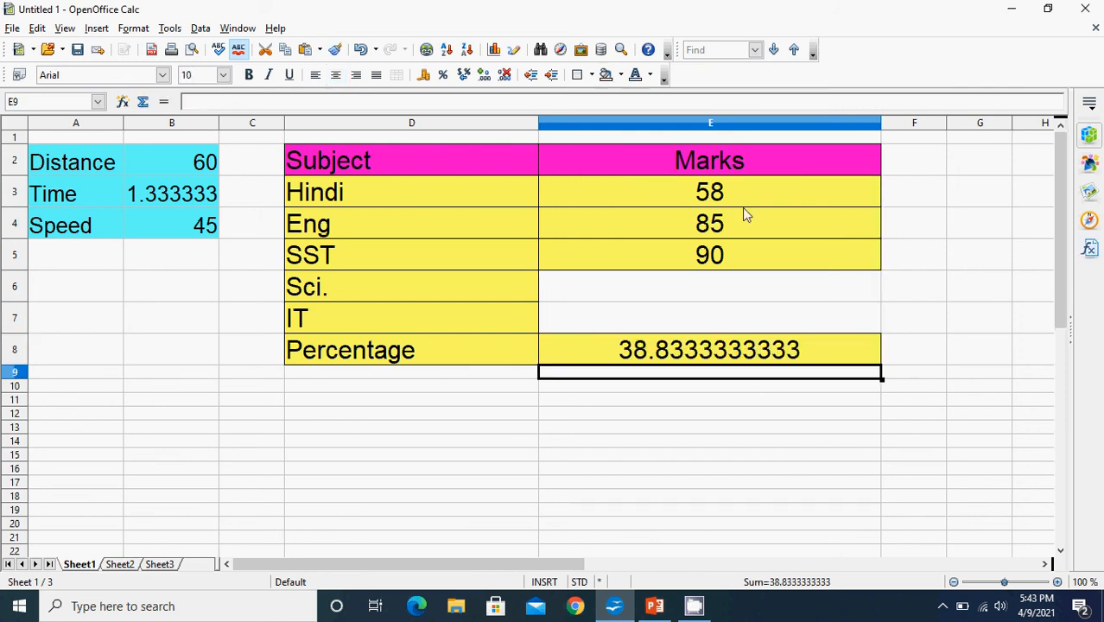
Open the Solver, move its dialog clear of the marks column, and set the target cell to E8
{"action": "left_click", "coordinate": [733, 292]}
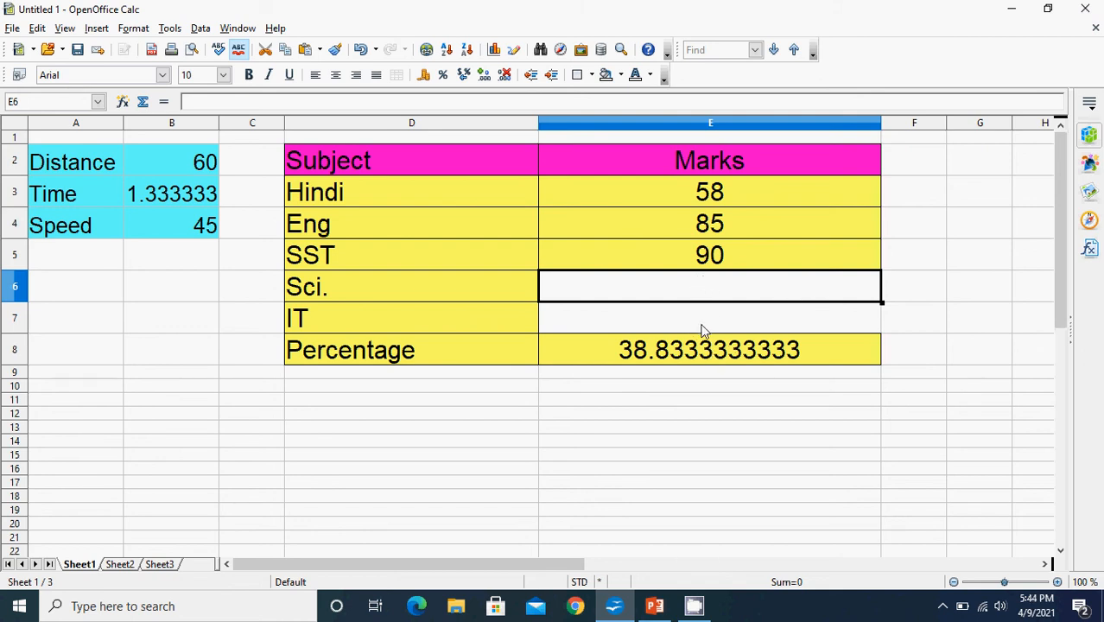
{"action": "left_click", "coordinate": [176, 31]}
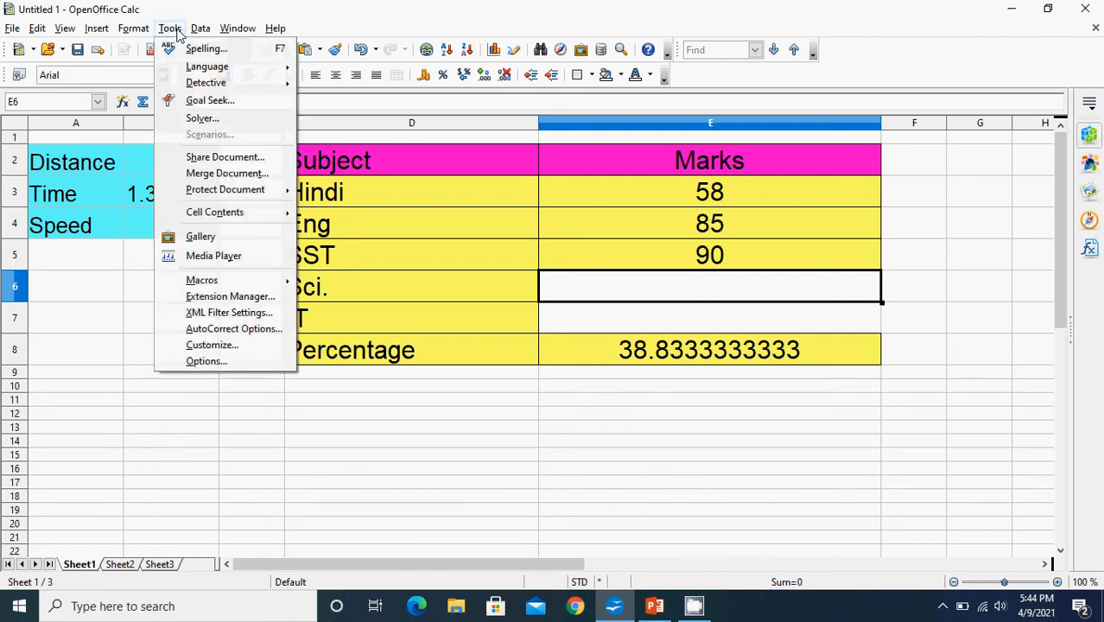
{"action": "left_click", "coordinate": [202, 117]}
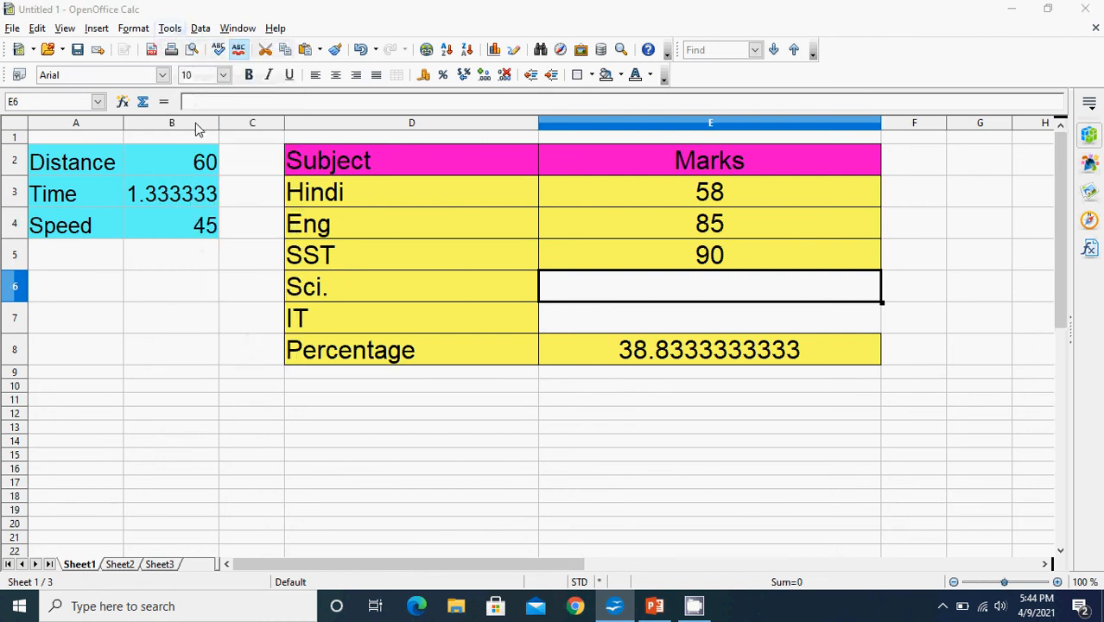
{"action": "left_click_drag", "start_coordinate": [636, 156], "coordinate": [200, 147]}
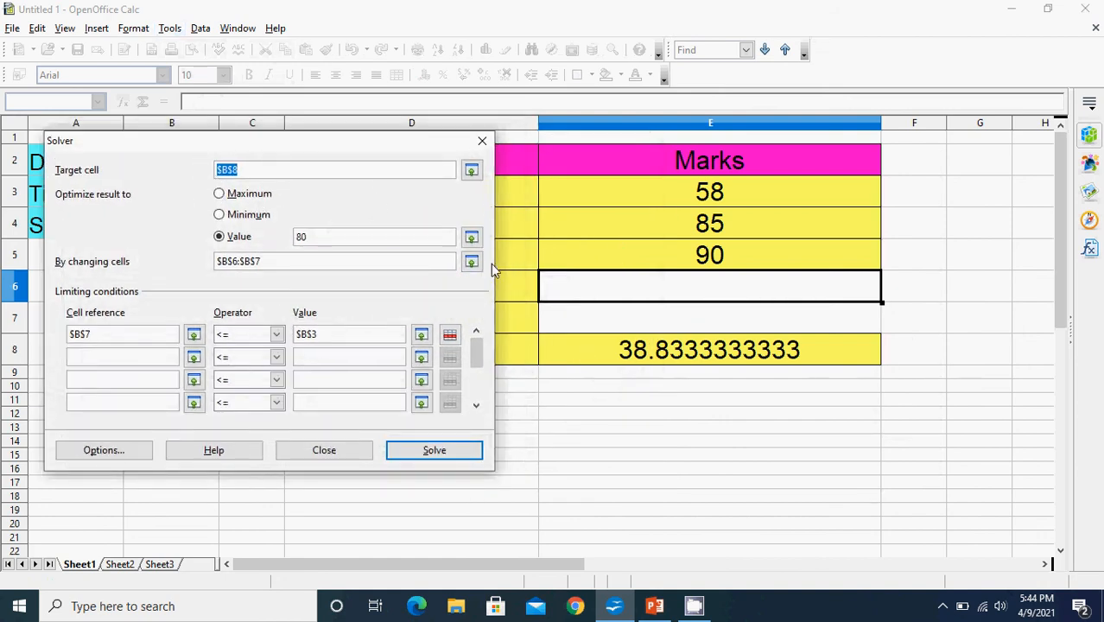
{"action": "left_click_drag", "start_coordinate": [325, 146], "coordinate": [272, 133]}
{"action": "left_click", "coordinate": [688, 343]}
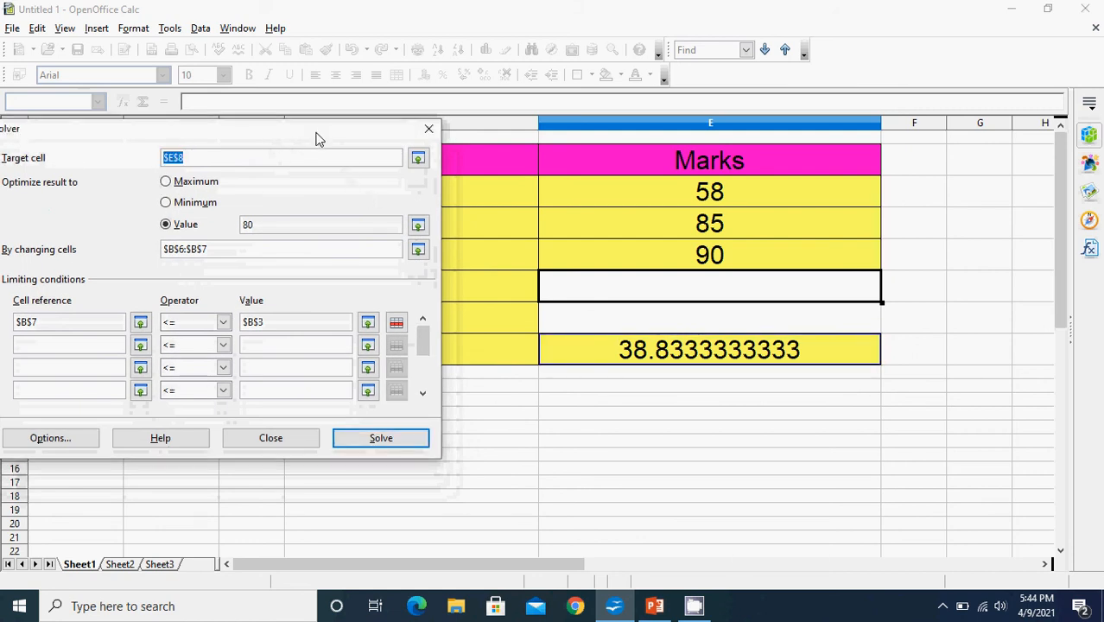
Set the Solver to optimize the target cell to the value 65 and move its dialog clear of the tables
{"action": "left_click_drag", "start_coordinate": [316, 139], "coordinate": [365, 138]}
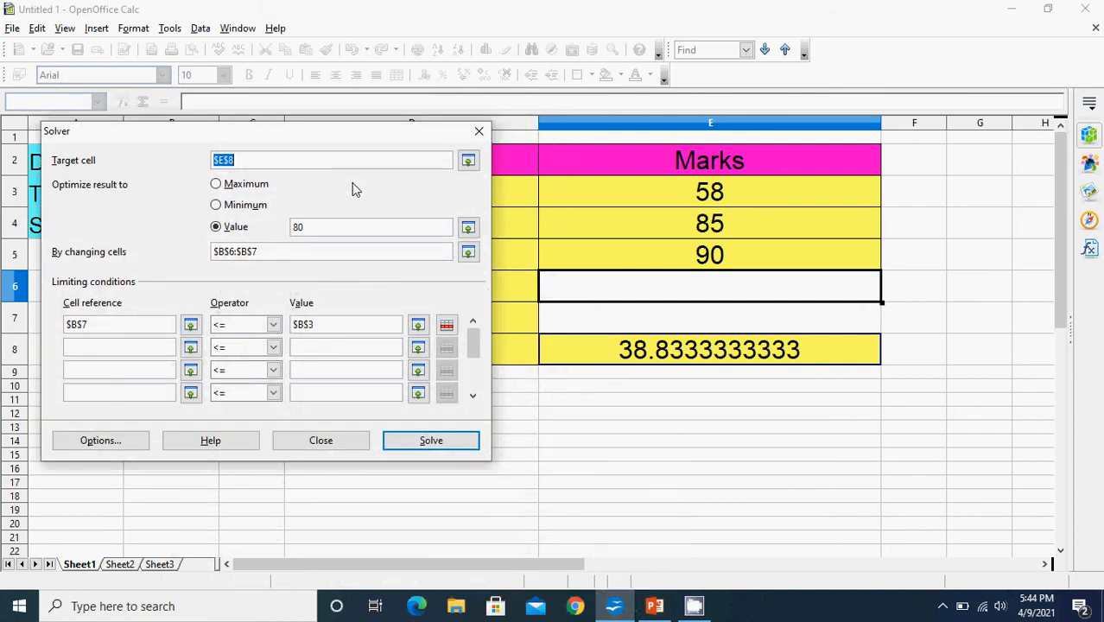
{"action": "double_click", "coordinate": [308, 228]}
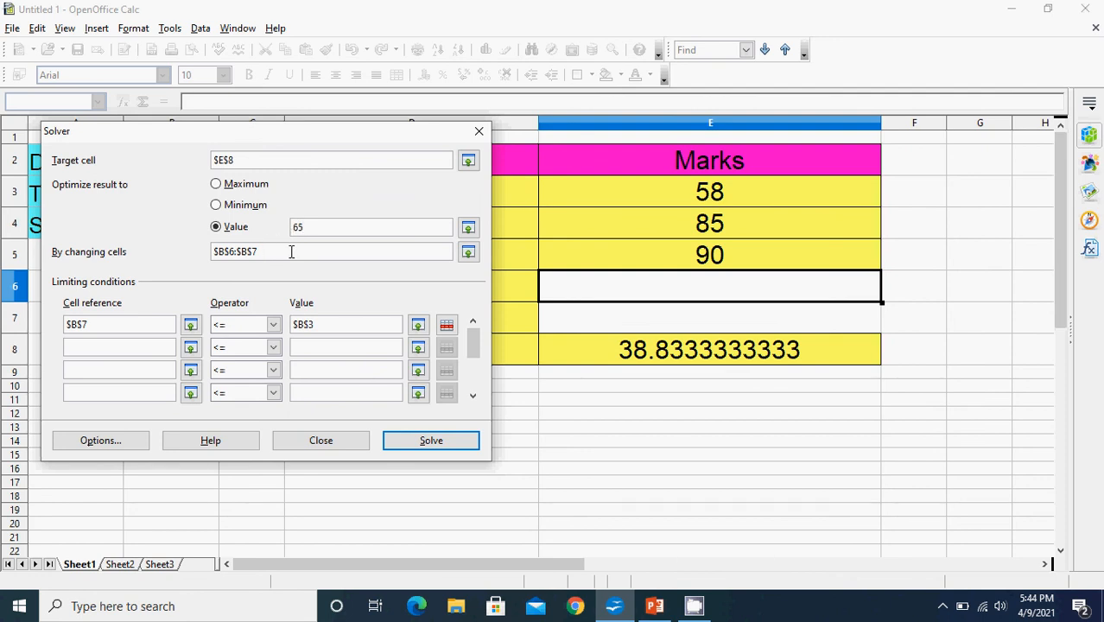
{"action": "left_click_drag", "start_coordinate": [347, 131], "coordinate": [847, 343]}
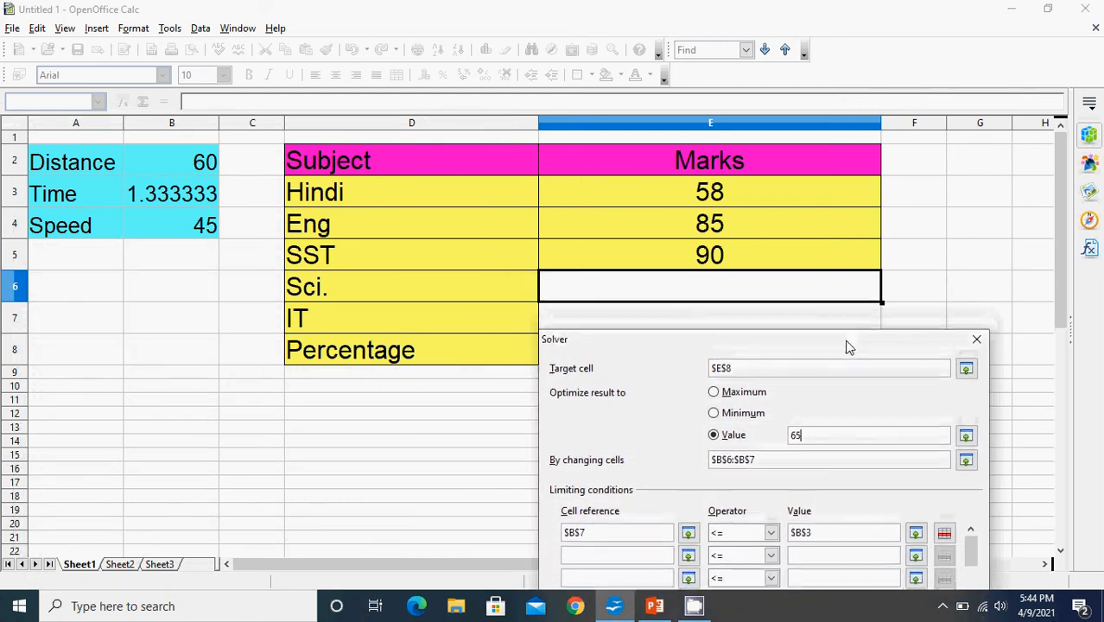
{"action": "left_click", "coordinate": [601, 300]}
{"action": "left_click_drag", "start_coordinate": [599, 293], "coordinate": [600, 317]}
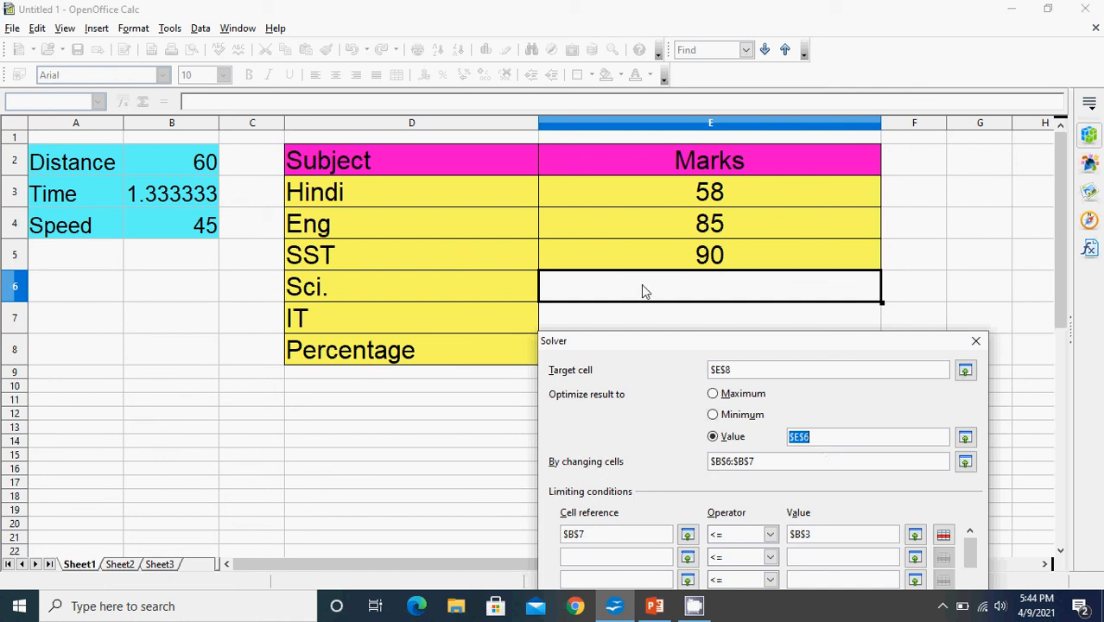
{"action": "left_click_drag", "start_coordinate": [643, 288], "coordinate": [503, 425]}
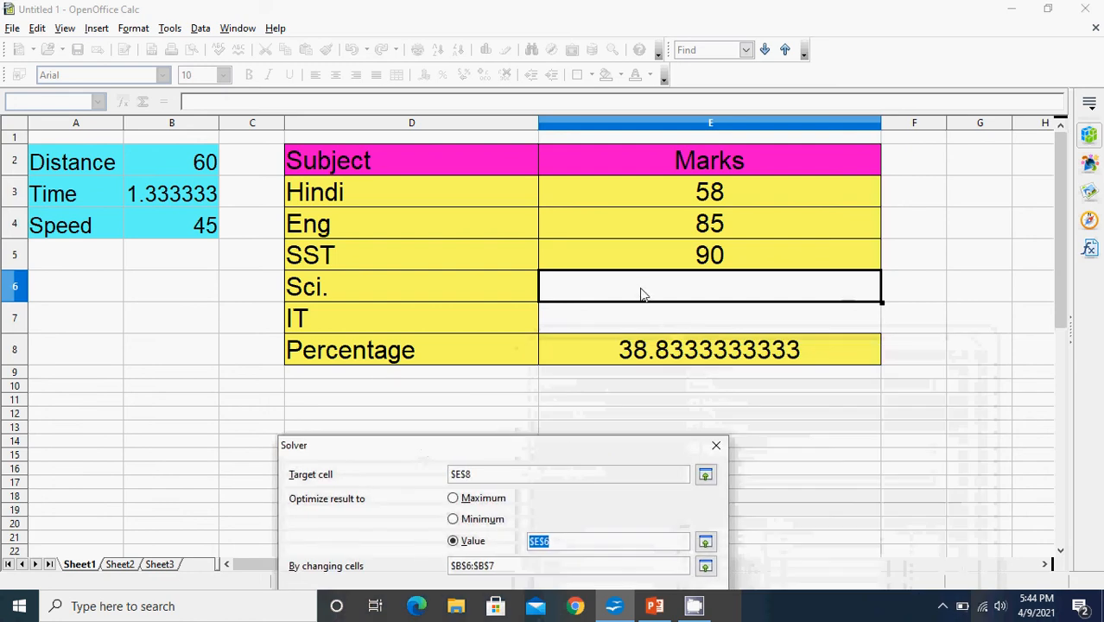
{"action": "left_click_drag", "start_coordinate": [641, 295], "coordinate": [646, 324]}
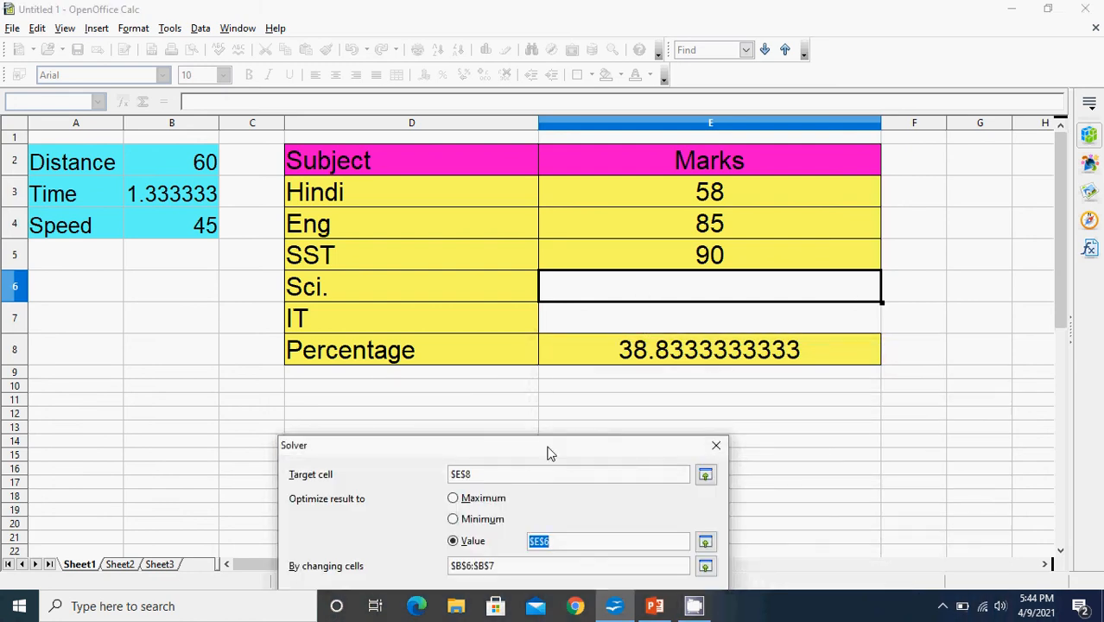
Replace the cell reference in the Solver's target value with 65
{"action": "left_click_drag", "start_coordinate": [549, 451], "coordinate": [523, 285]}
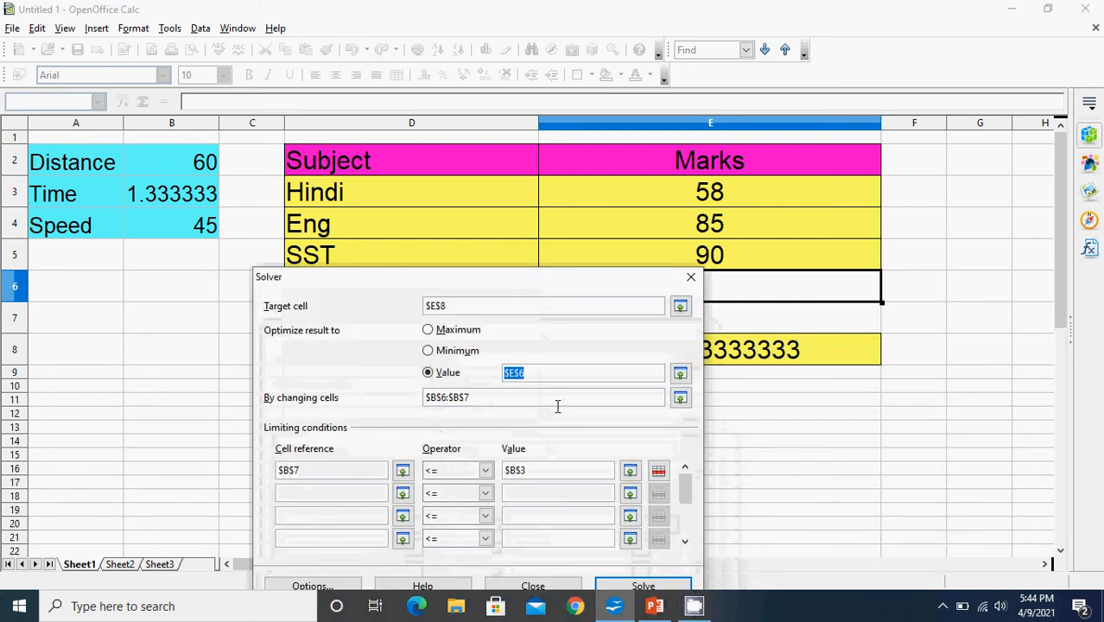
{"action": "left_click", "coordinate": [541, 378]}
{"action": "key", "text": "BackSpace"}
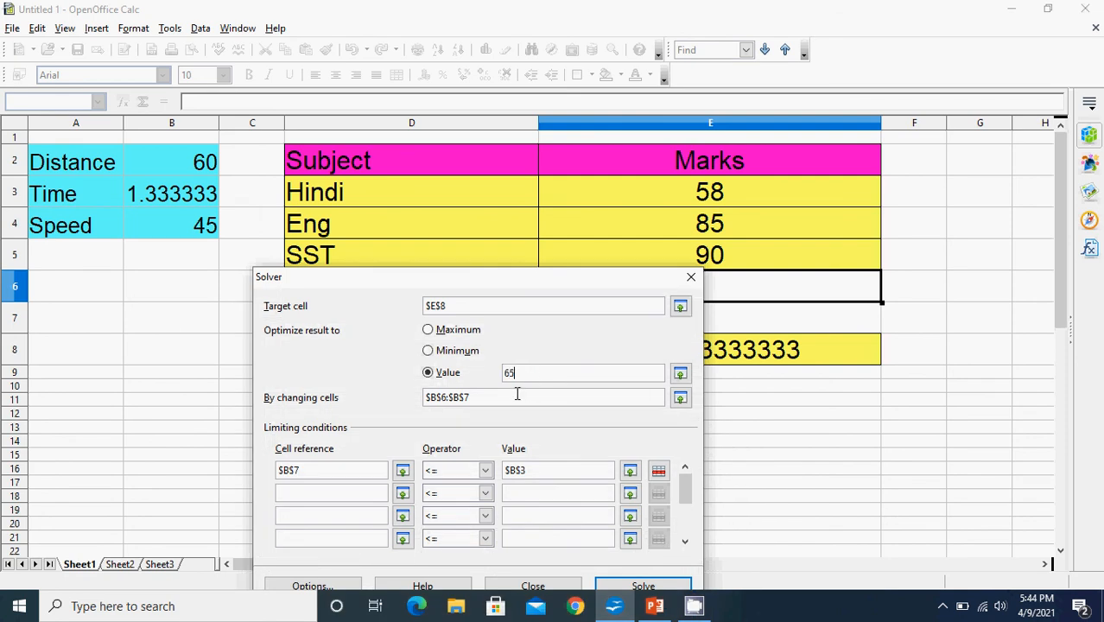
Set the Solver's changing cells to the empty Sci. and IT marks, E6:E7
{"action": "left_click", "coordinate": [517, 394]}
{"action": "left_click_drag", "start_coordinate": [536, 284], "coordinate": [378, 280]}
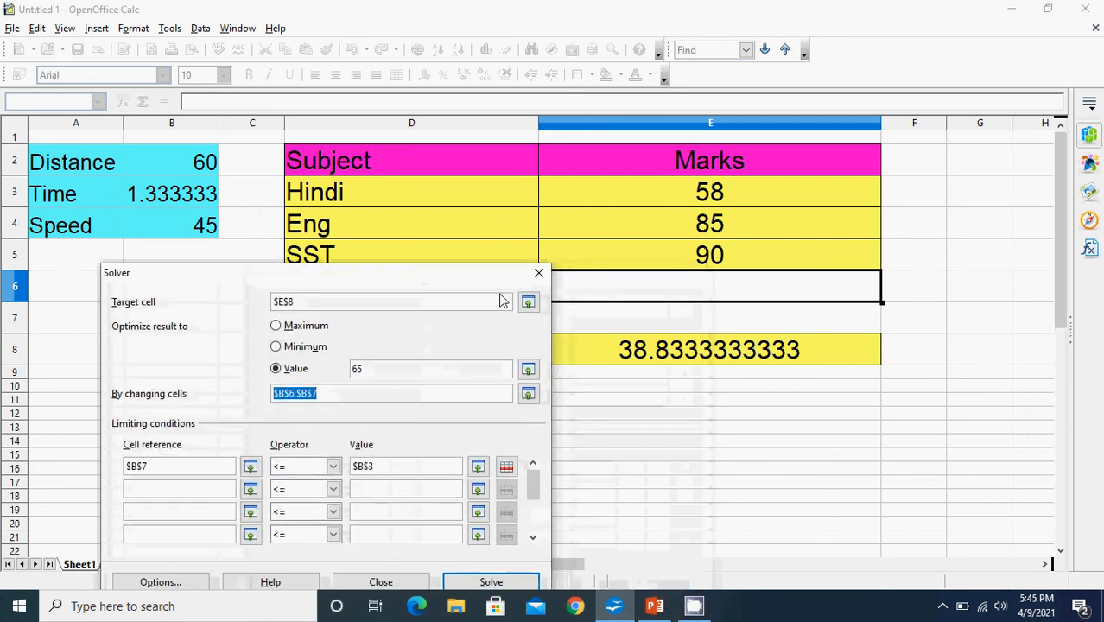
{"action": "left_click_drag", "start_coordinate": [717, 291], "coordinate": [717, 326]}
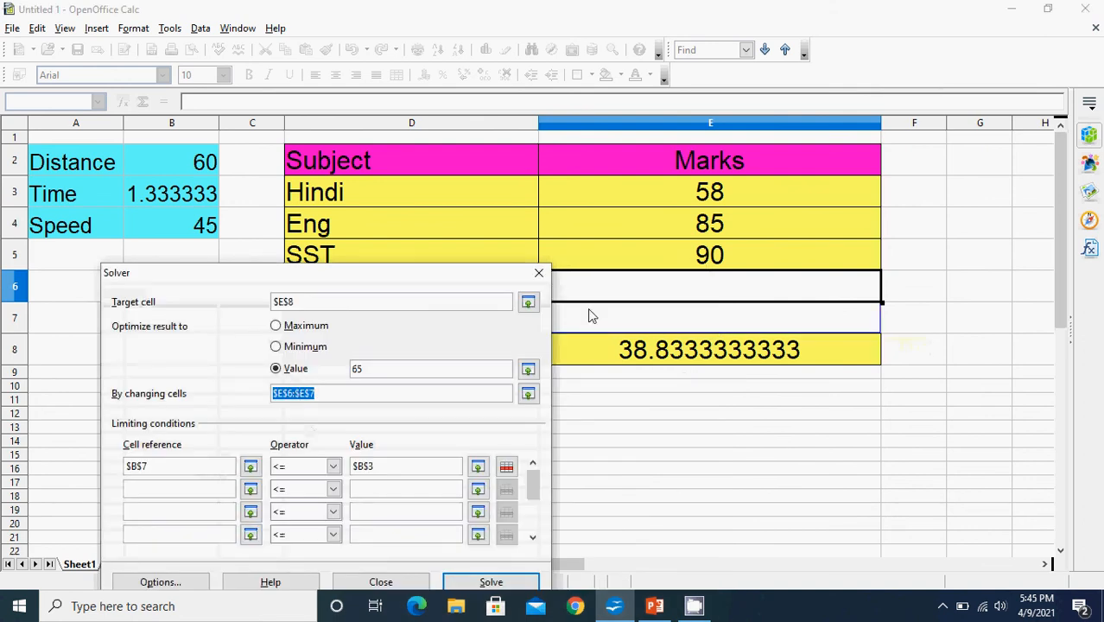
Define the first limiting condition so that the IT marks in E7 are >= the Hindi marks in E3
{"action": "left_click", "coordinate": [151, 467]}
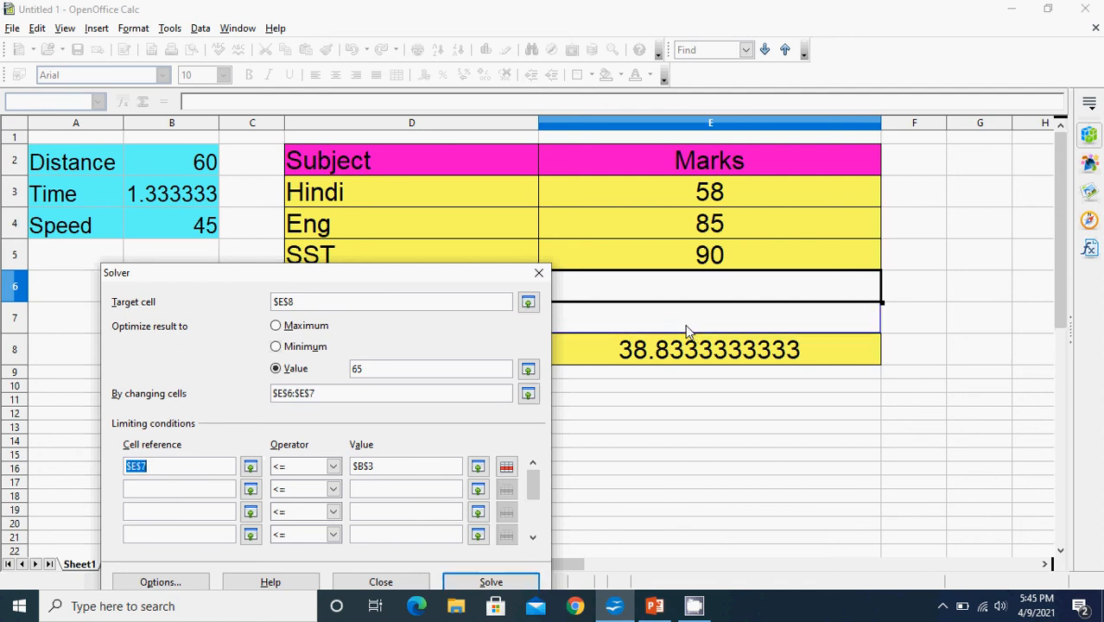
{"action": "left_click", "coordinate": [333, 468]}
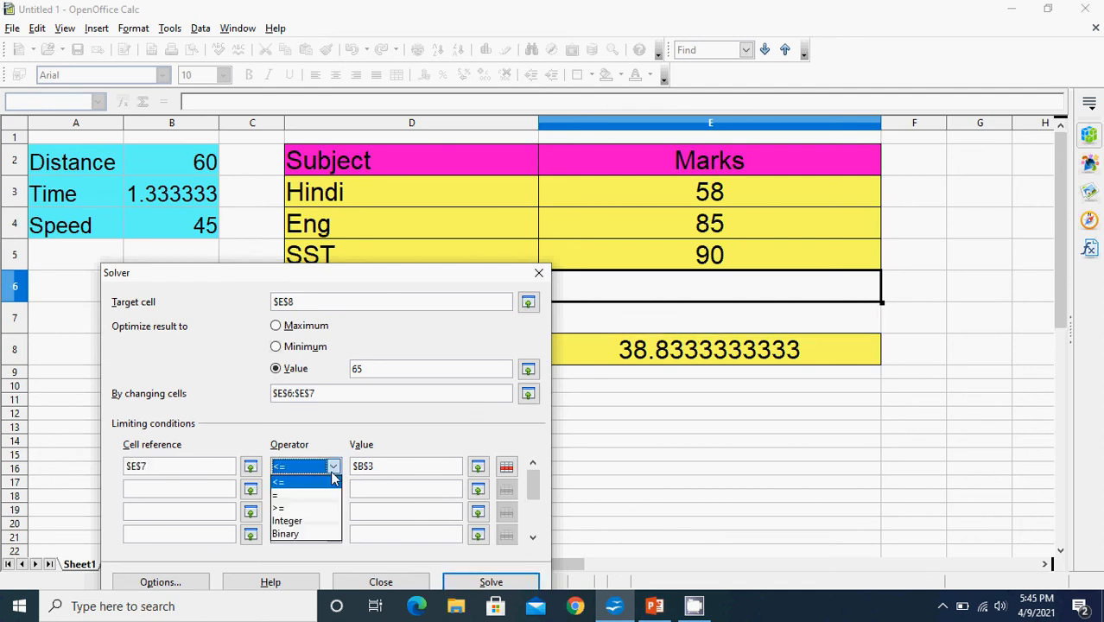
{"action": "left_click", "coordinate": [313, 512]}
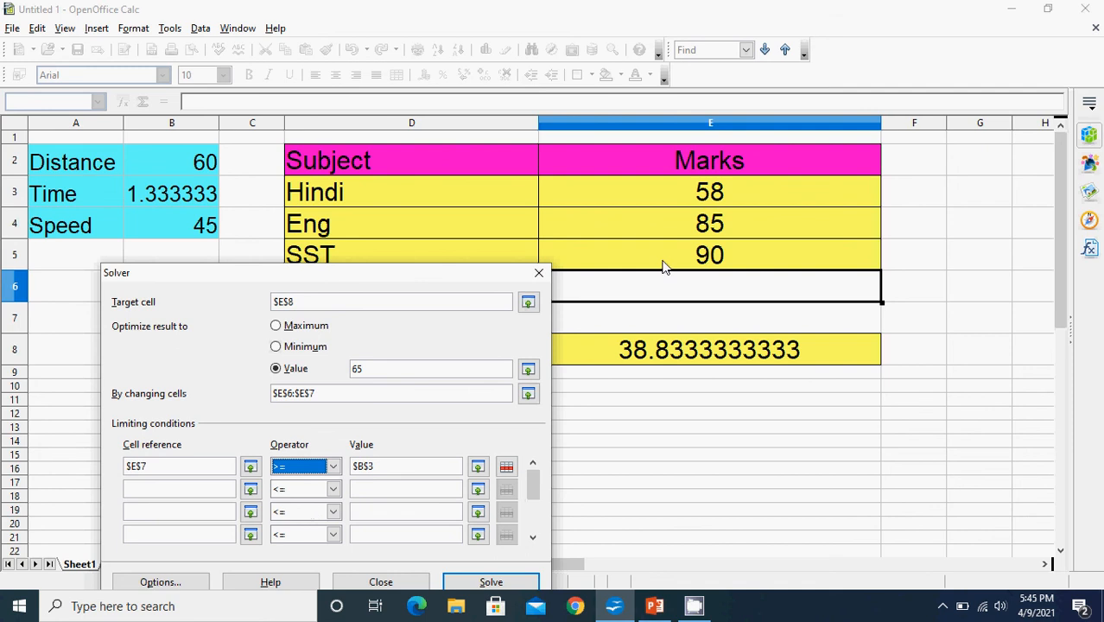
{"action": "left_click", "coordinate": [661, 198]}
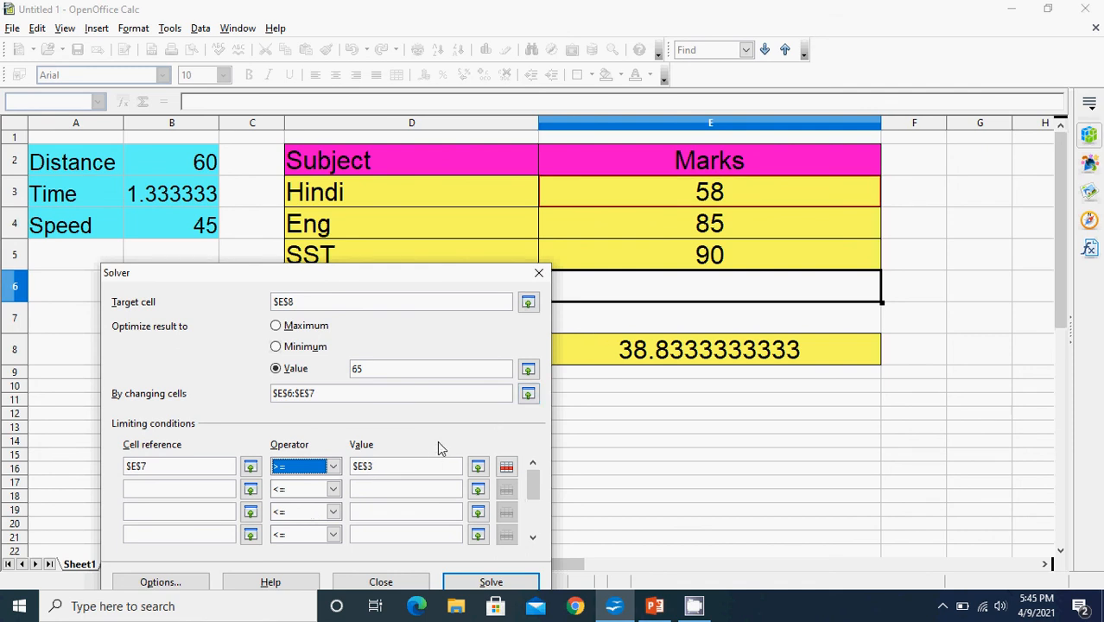
{"action": "left_click", "coordinate": [391, 466]}
Run the Solver, arrange the dialogs to review the settings beside the marks table, and keep the result
{"action": "left_click", "coordinate": [482, 582]}
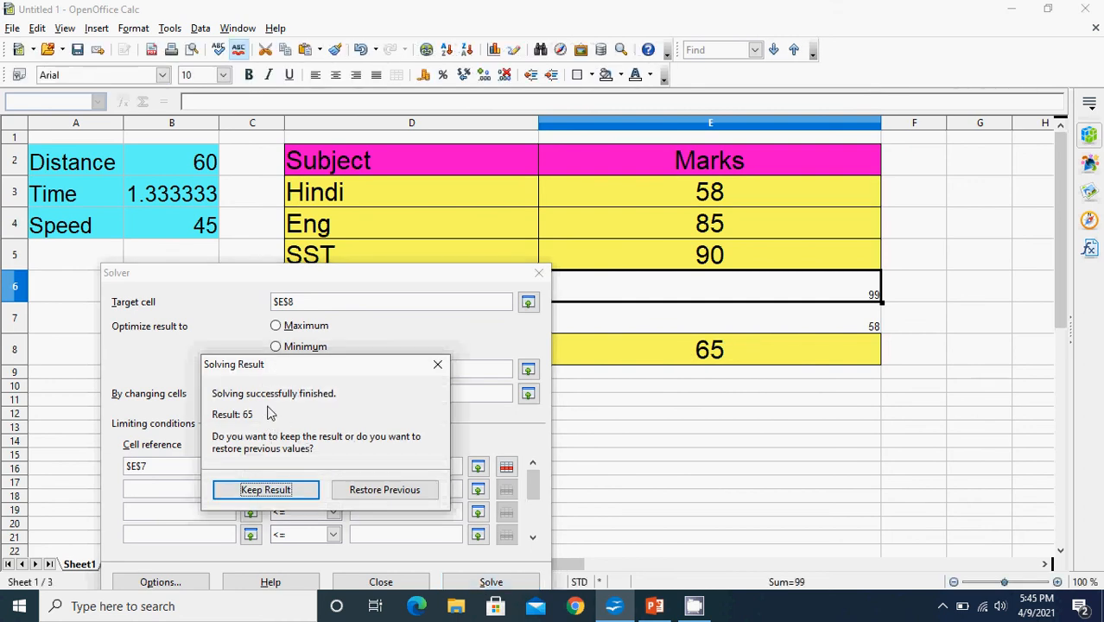
{"action": "left_click_drag", "start_coordinate": [348, 365], "coordinate": [174, 337]}
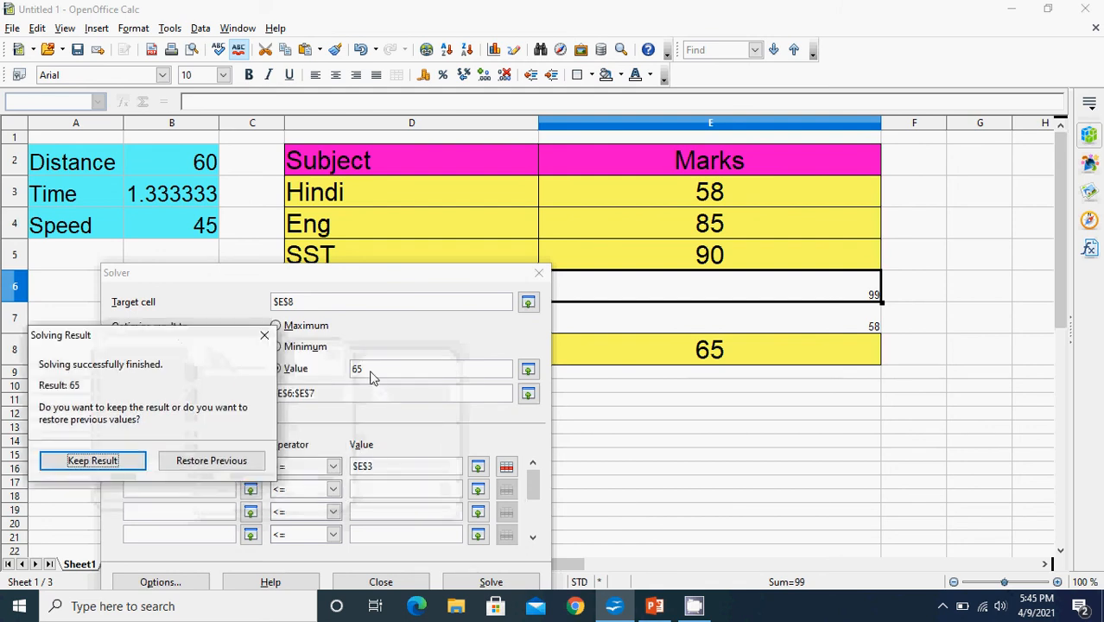
{"action": "left_click_drag", "start_coordinate": [214, 339], "coordinate": [764, 416]}
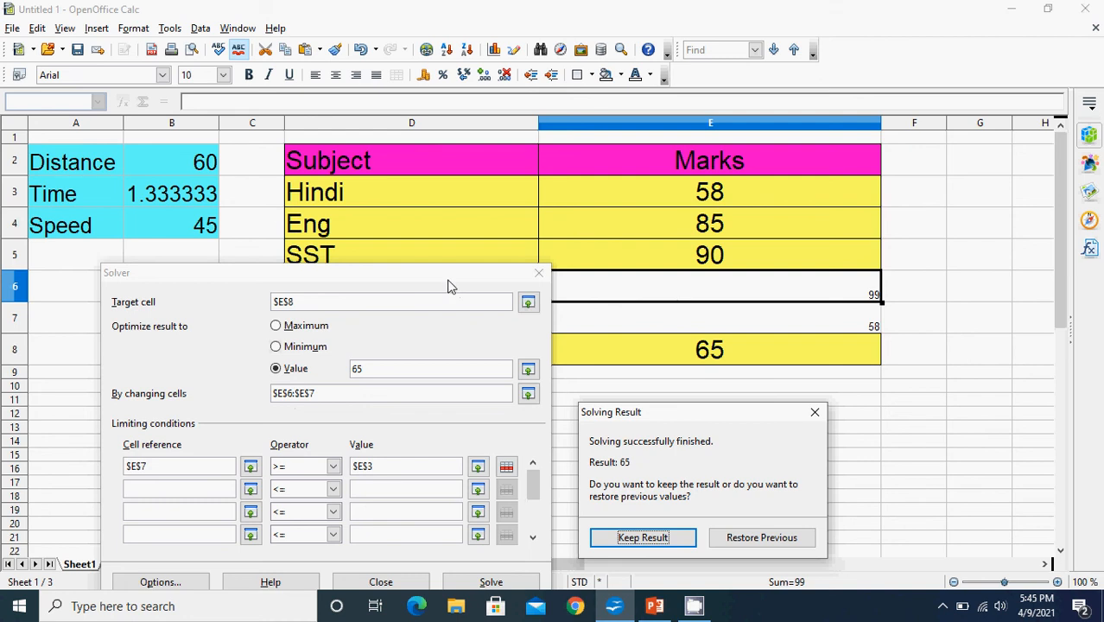
{"action": "left_click_drag", "start_coordinate": [449, 285], "coordinate": [390, 282]}
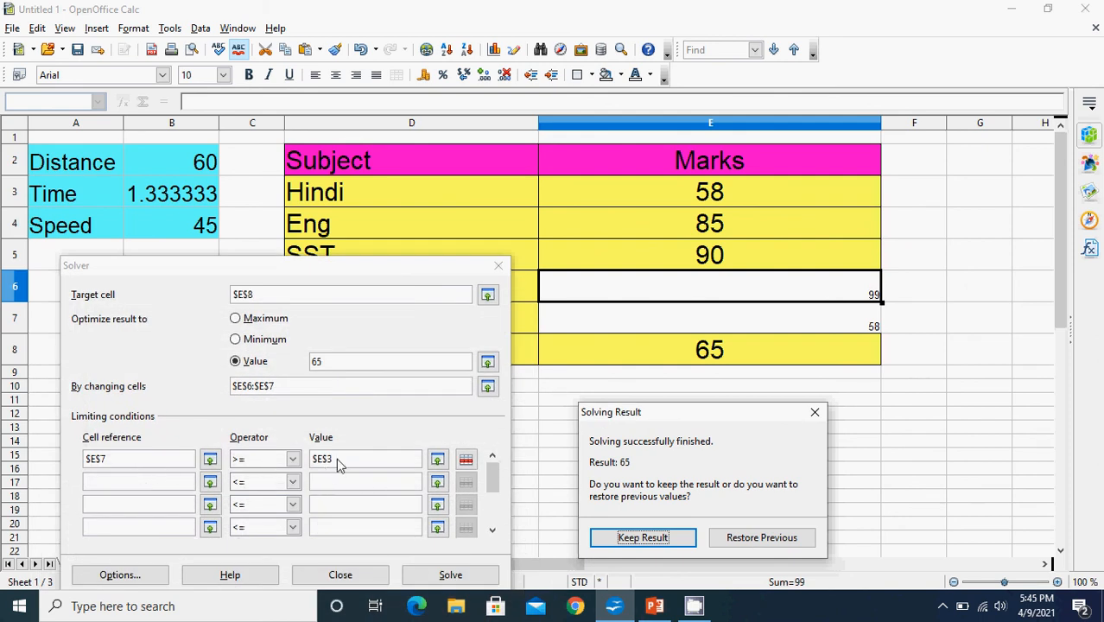
{"action": "left_click_drag", "start_coordinate": [371, 267], "coordinate": [304, 423]}
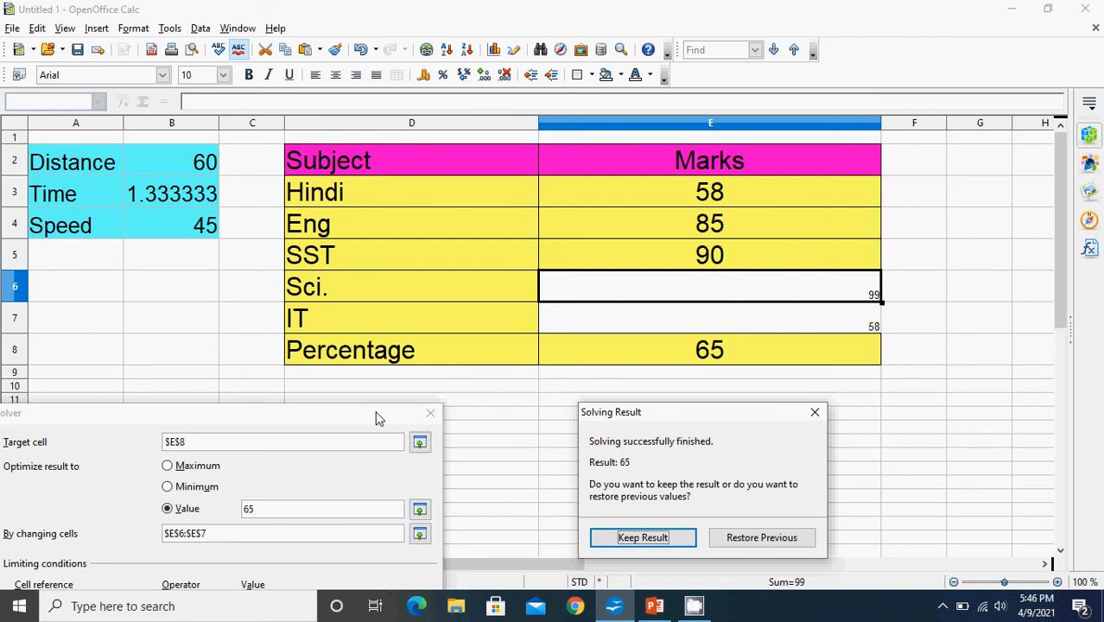
{"action": "left_click_drag", "start_coordinate": [375, 418], "coordinate": [450, 226]}
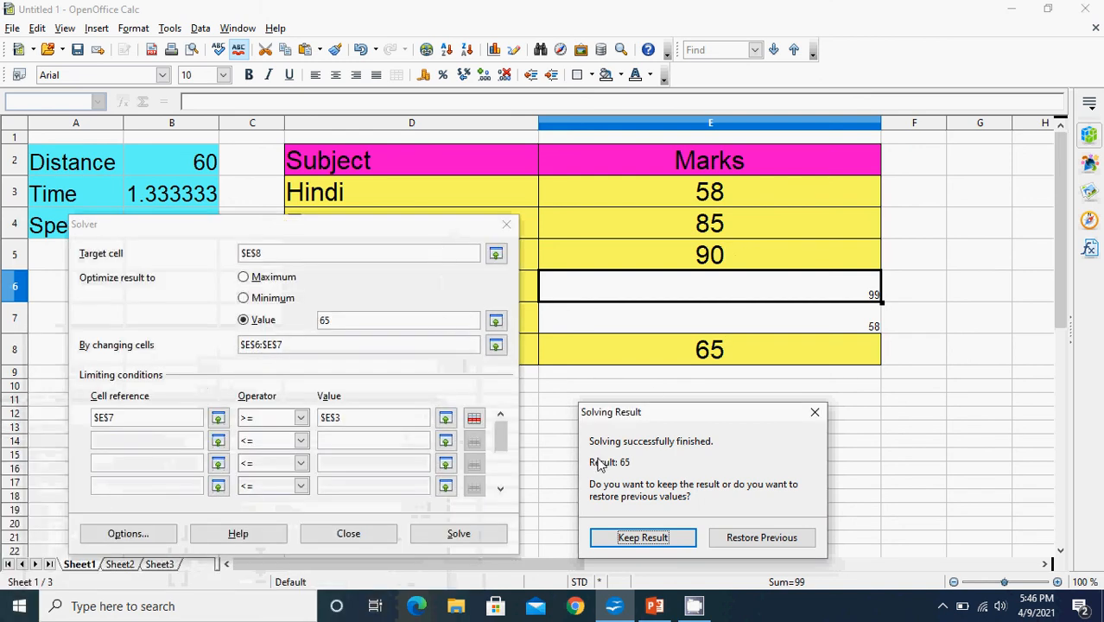
{"action": "left_click", "coordinate": [662, 541]}
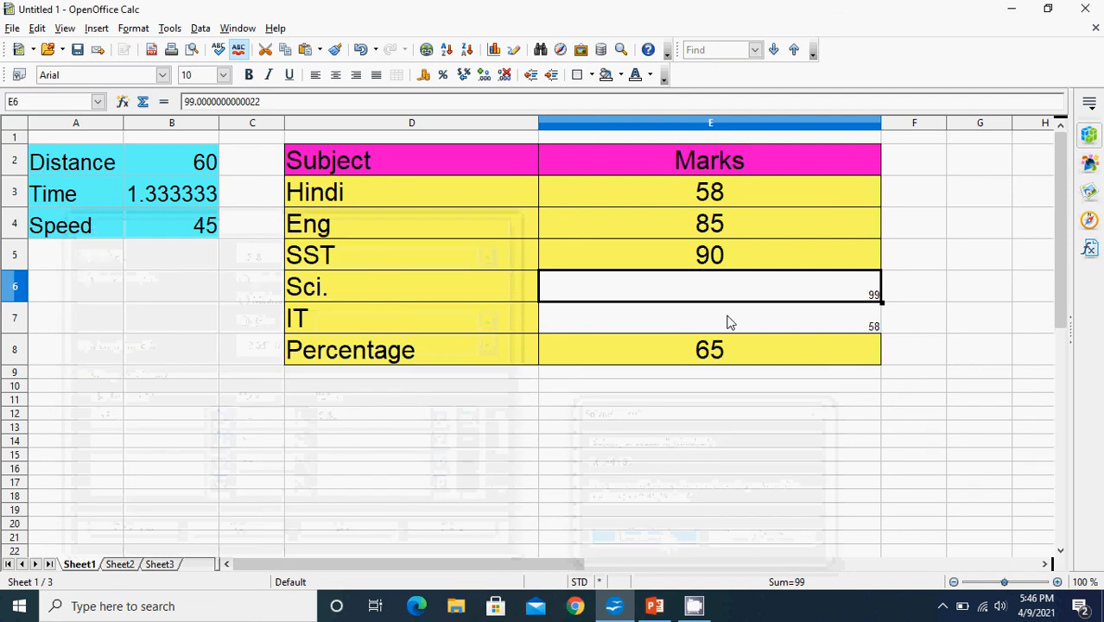
Set the font size of the Sci. and IT marks in E6:E7 to 22
{"action": "left_click_drag", "start_coordinate": [704, 283], "coordinate": [702, 321]}
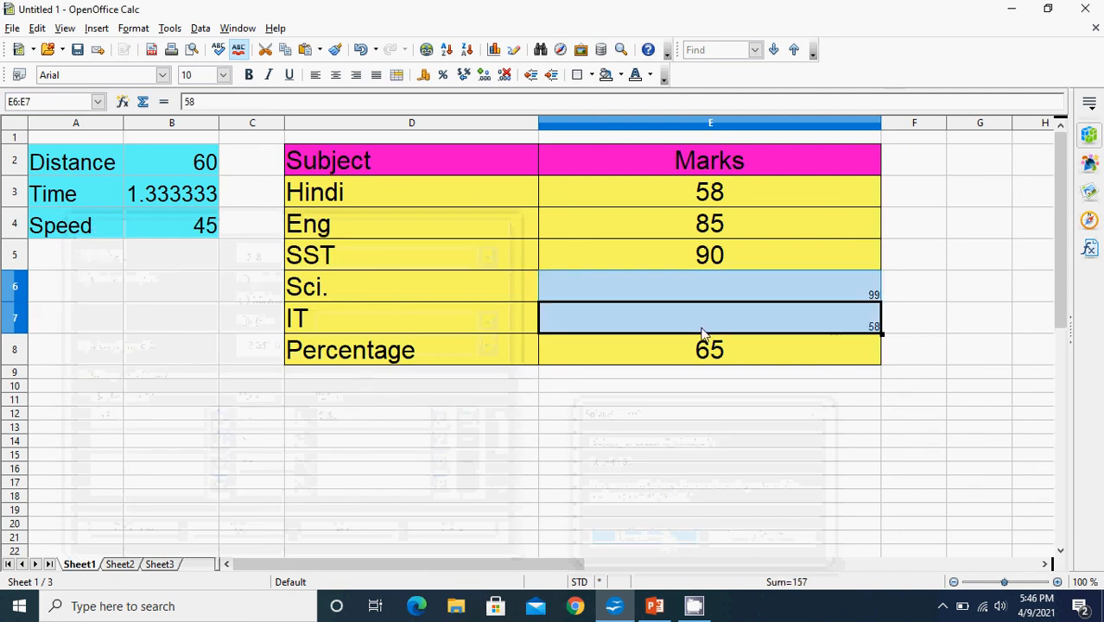
{"action": "left_click", "coordinate": [223, 75]}
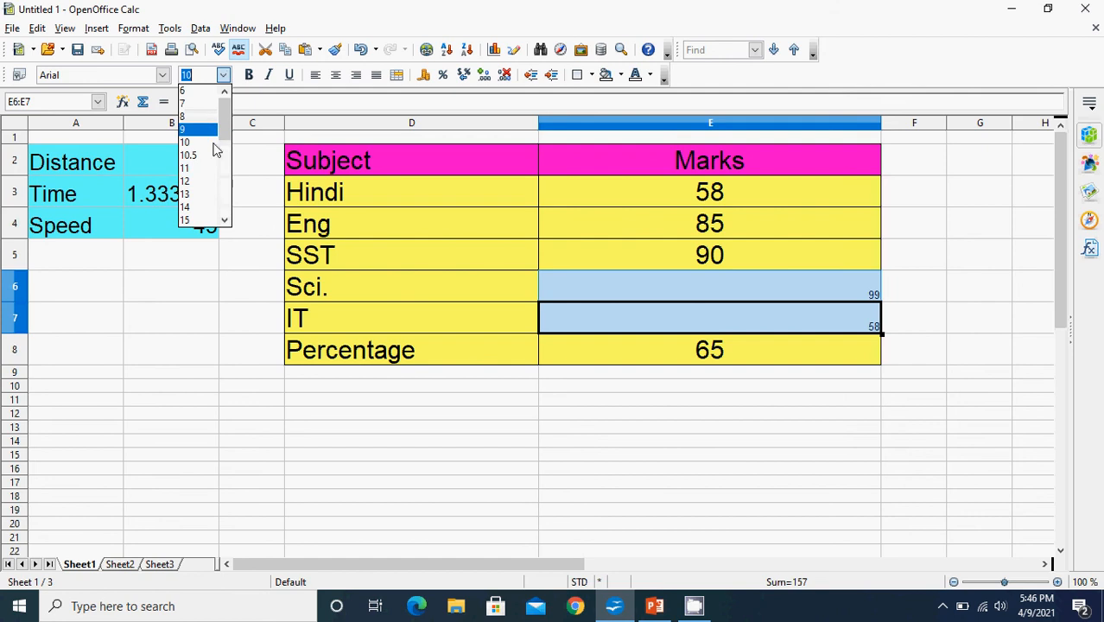
{"action": "scroll", "coordinate": [224, 220], "scroll_direction": "down", "scroll_amount": 3}
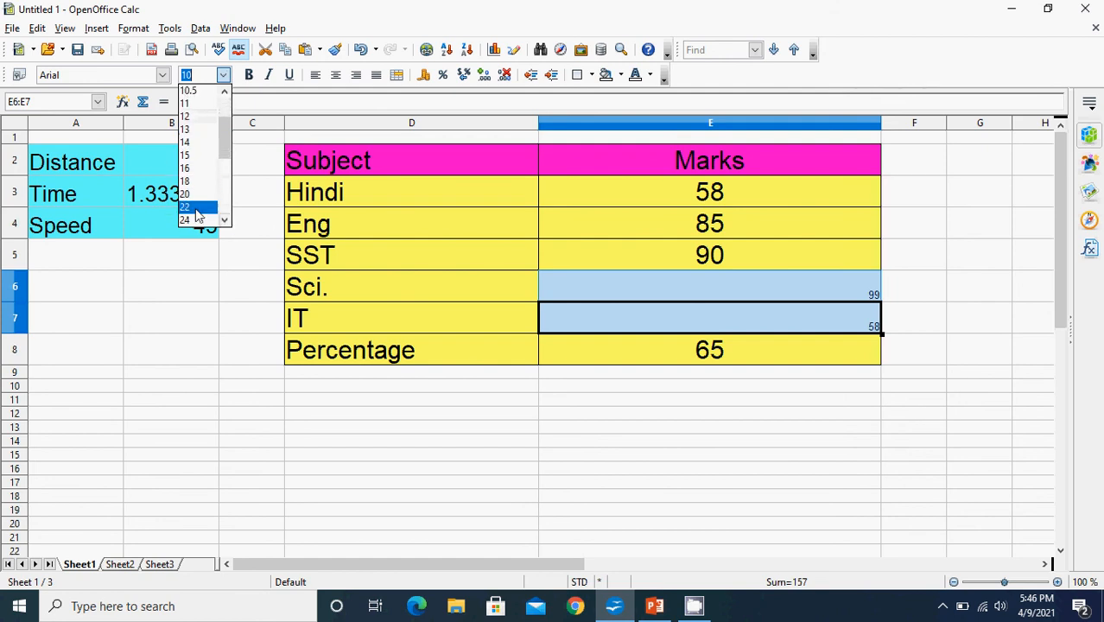
{"action": "left_click", "coordinate": [184, 206]}
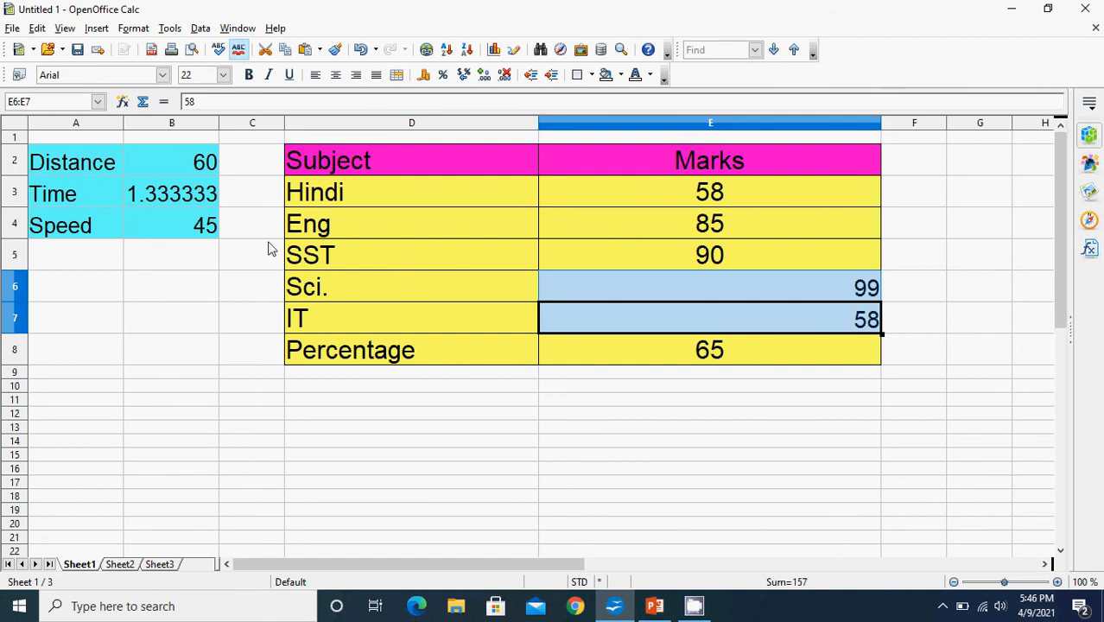
Switch to PowerPoint and start the slide show from the closing Thank You slide, slide 10
{"action": "left_click", "coordinate": [654, 607]}
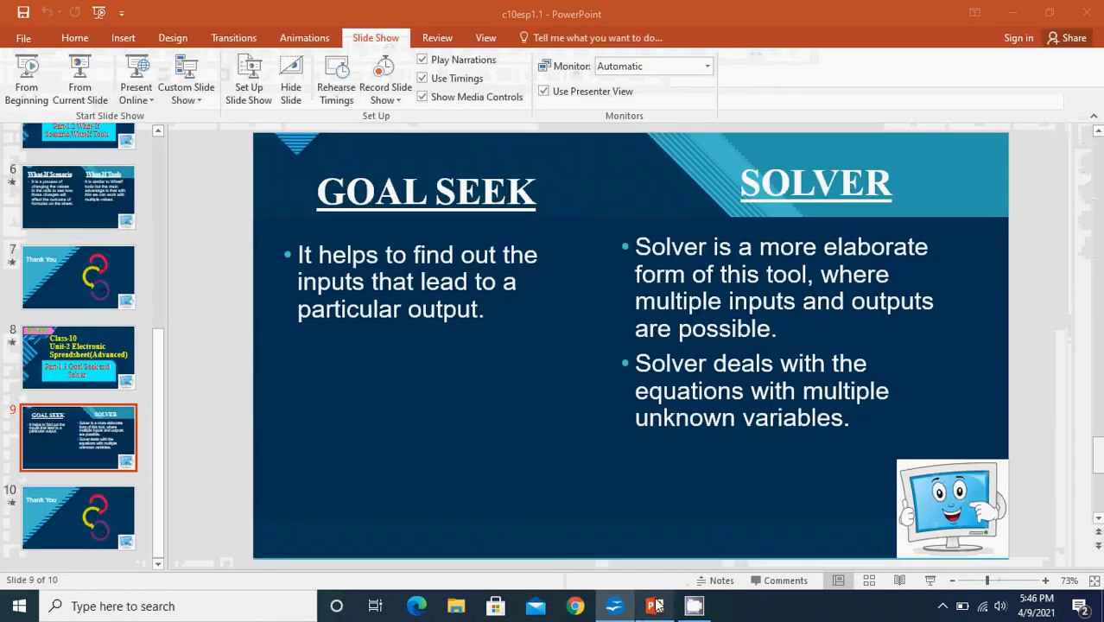
{"action": "left_click", "coordinate": [91, 533]}
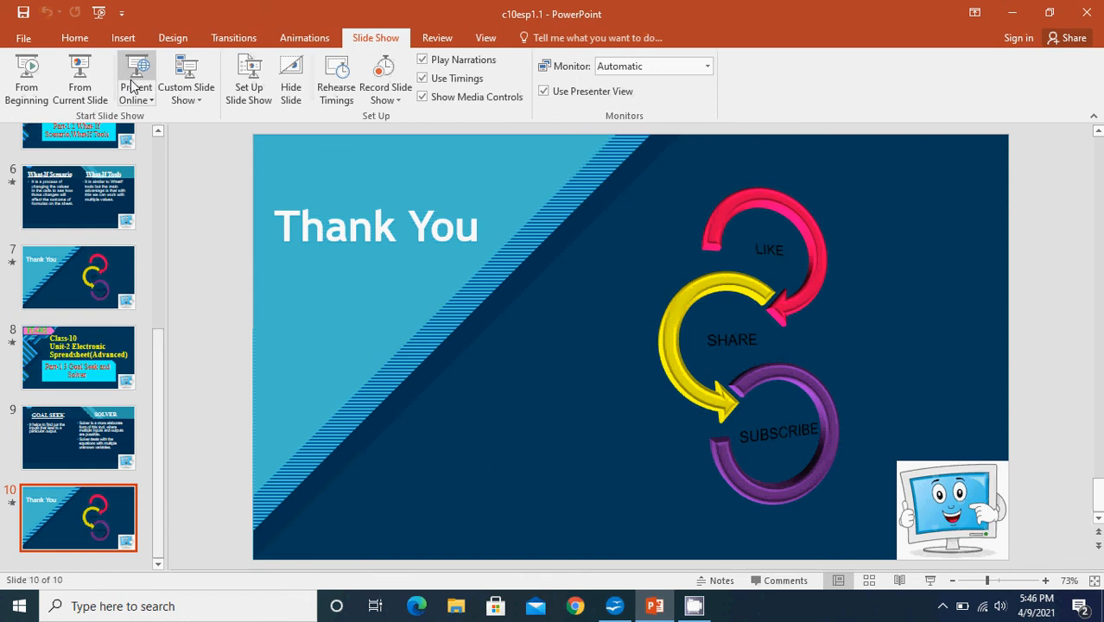
{"action": "left_click", "coordinate": [90, 100]}
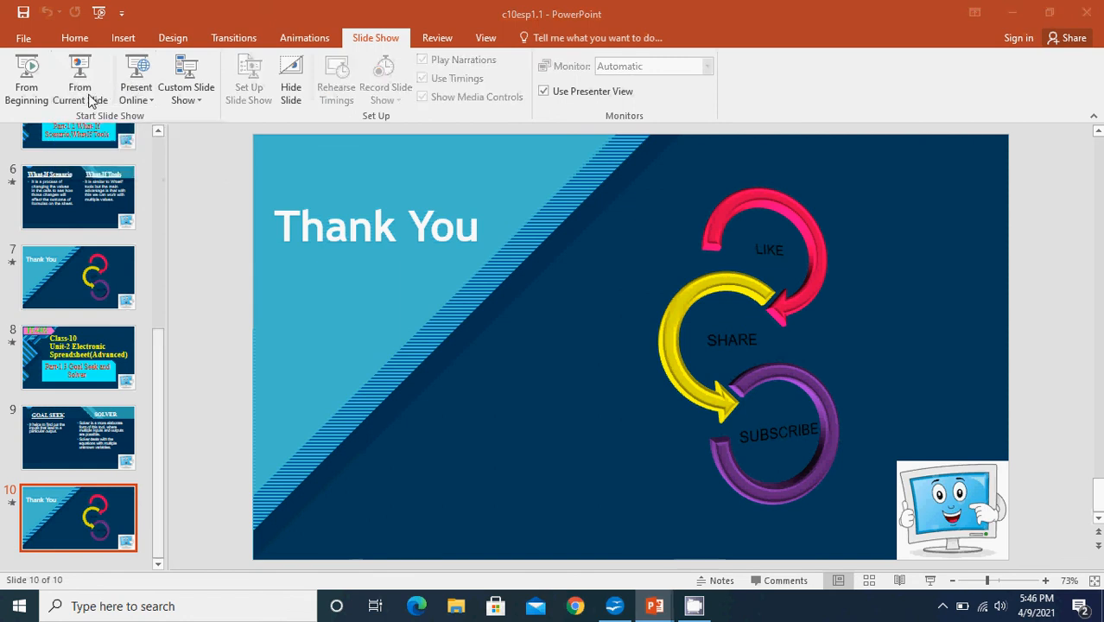